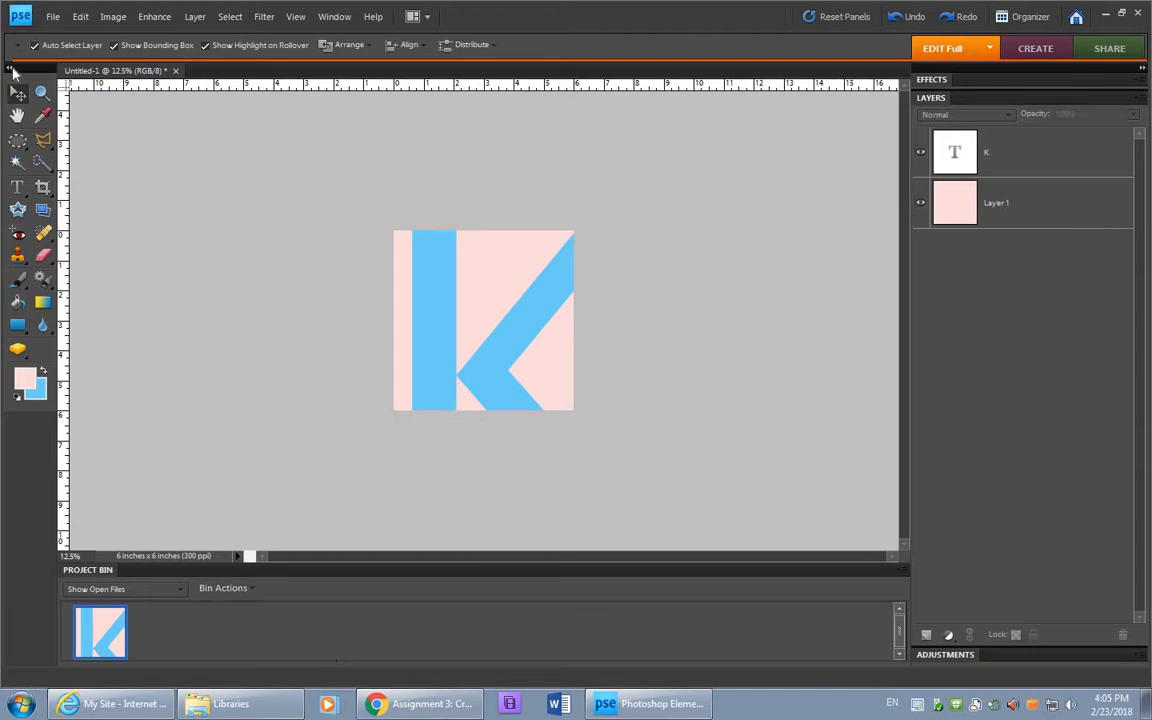
Step: Collapse the toolbox to one column and create a 6 by 6 inch, 300 pixels/inch RGB document with transparent background
left_click(11, 67)
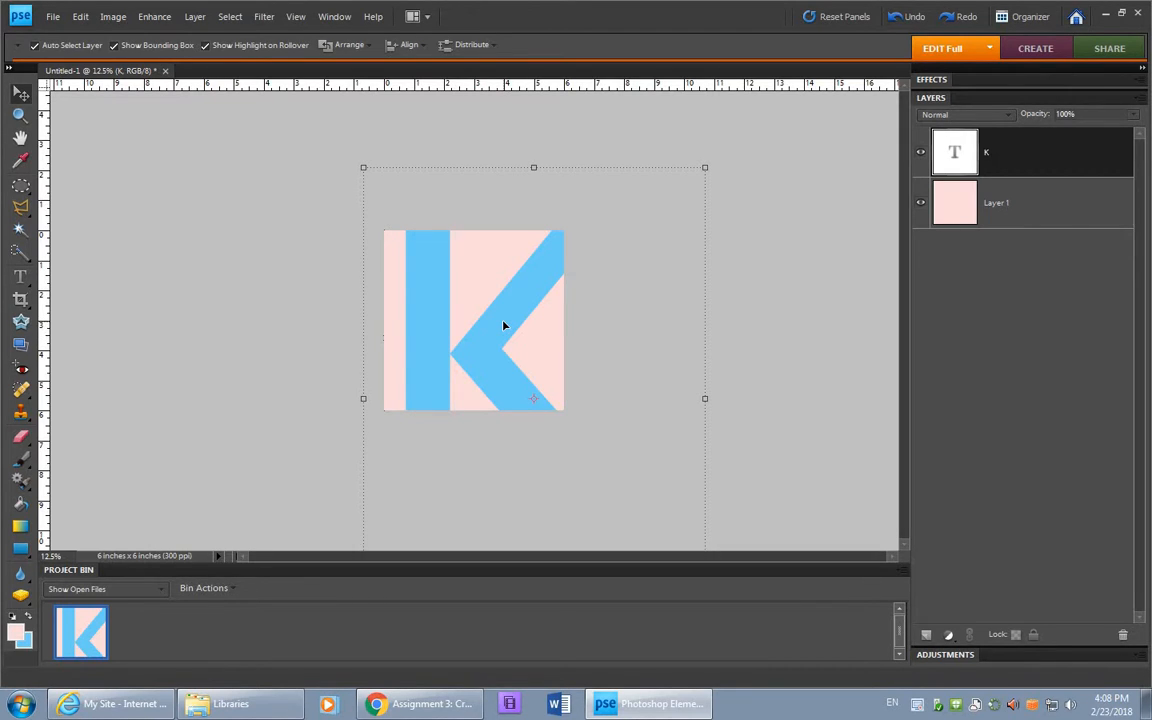
left_click(53, 22)
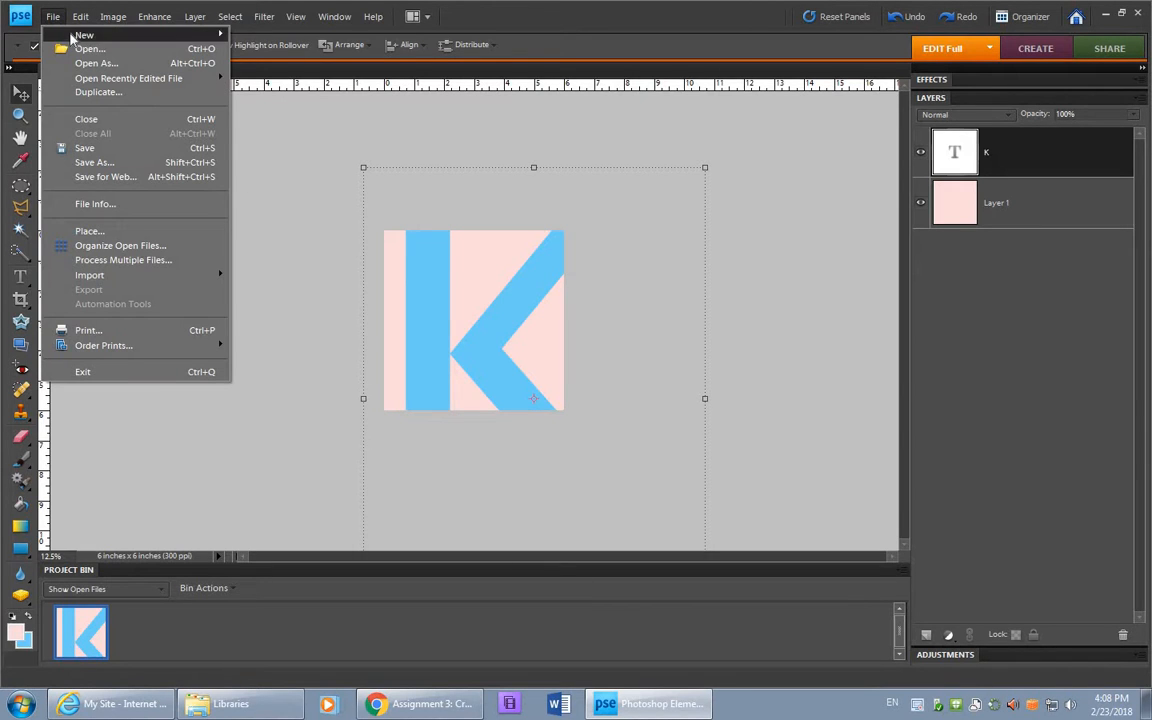
mouse_move(66, 36)
left_click(264, 34)
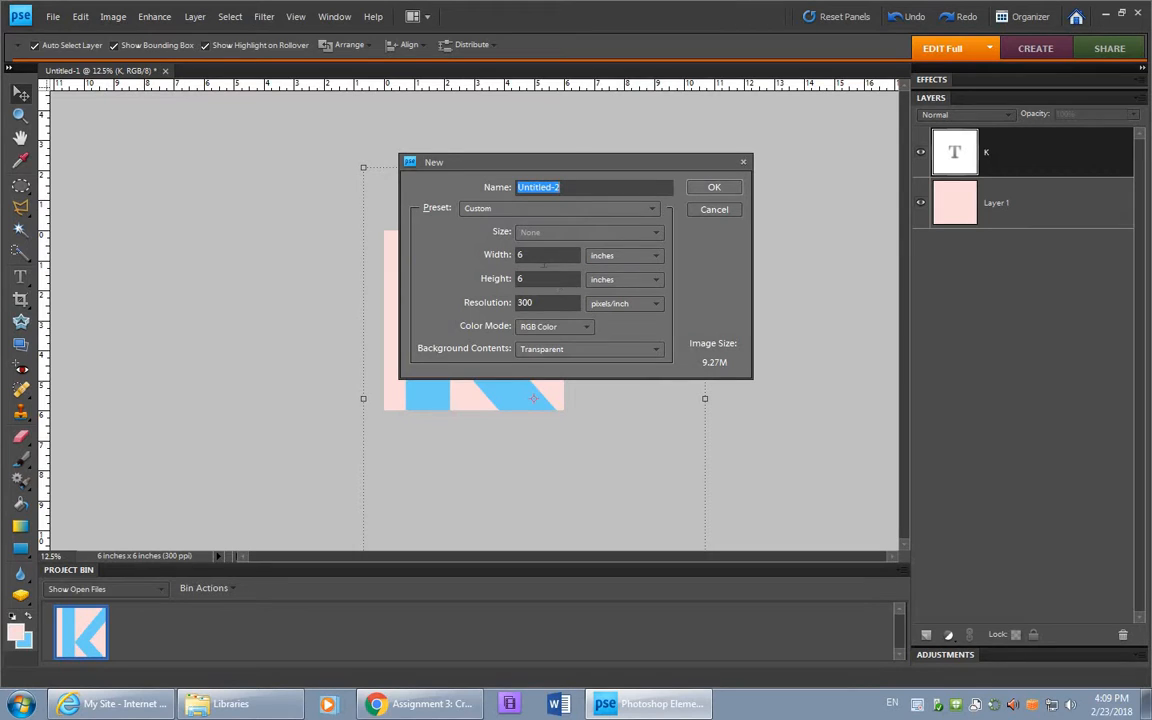
key("Tab")
left_click(621, 257)
left_click(612, 287)
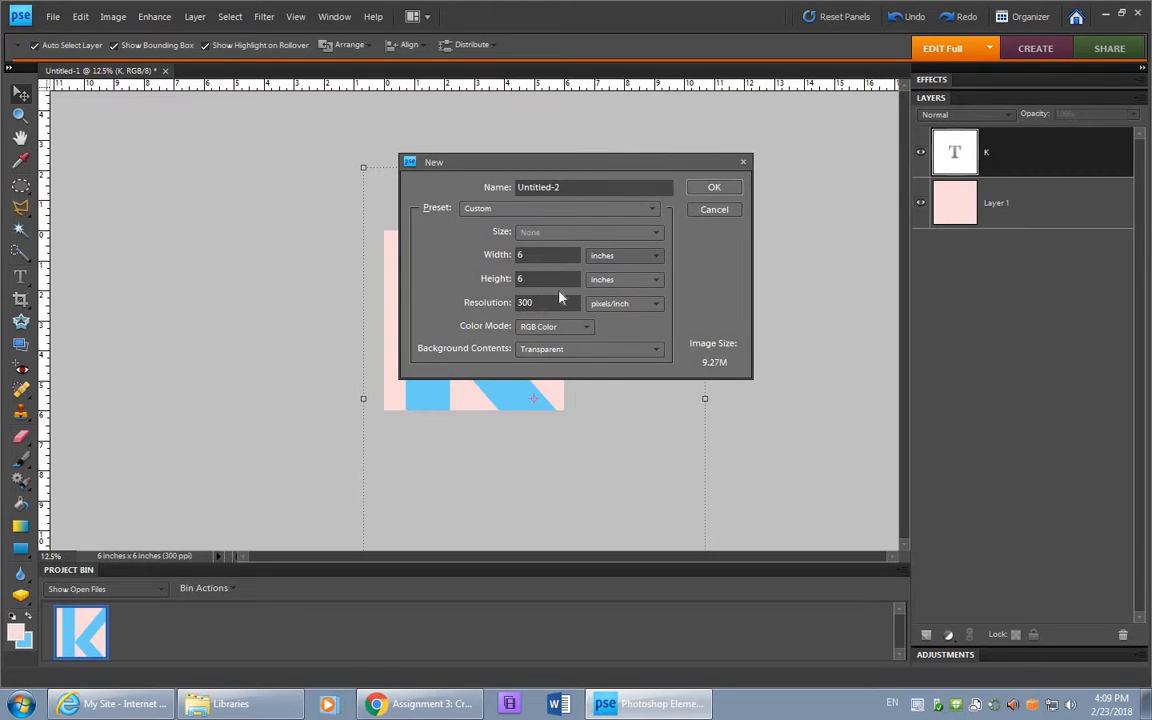
left_click(713, 190)
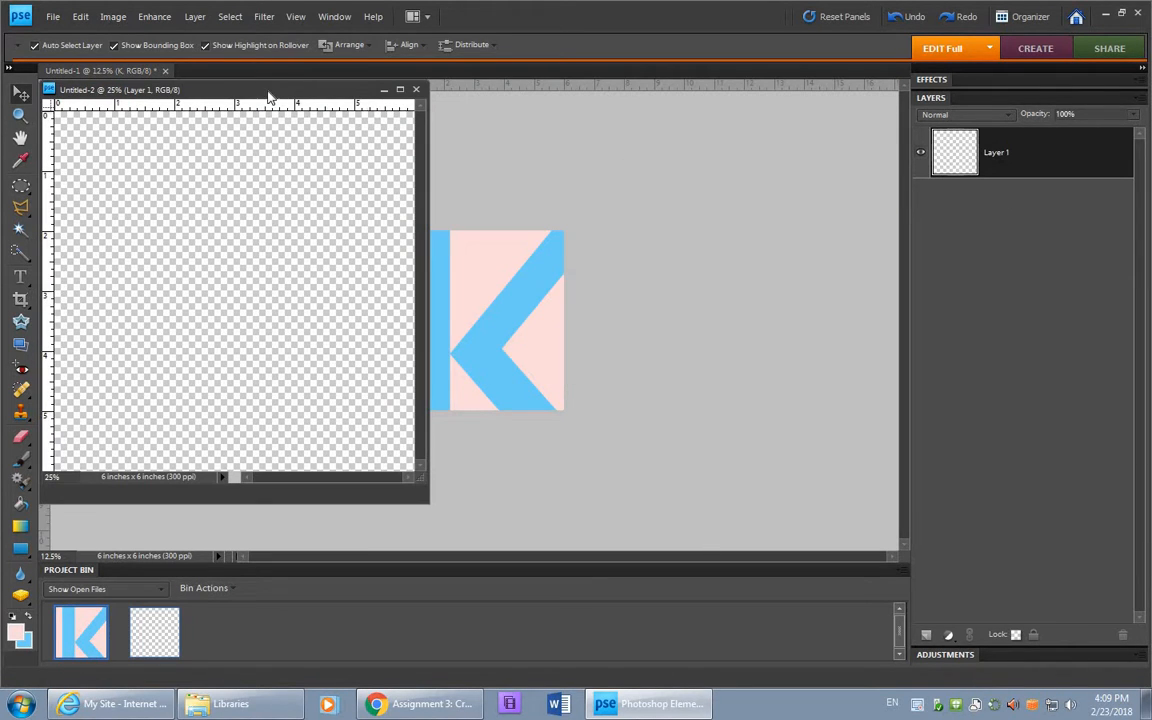
Step: Close the Untitled-1 document without saving it and dock the new blank document in the workspace
left_click_drag(238, 93, 562, 120)
left_click(147, 73)
left_click(165, 71)
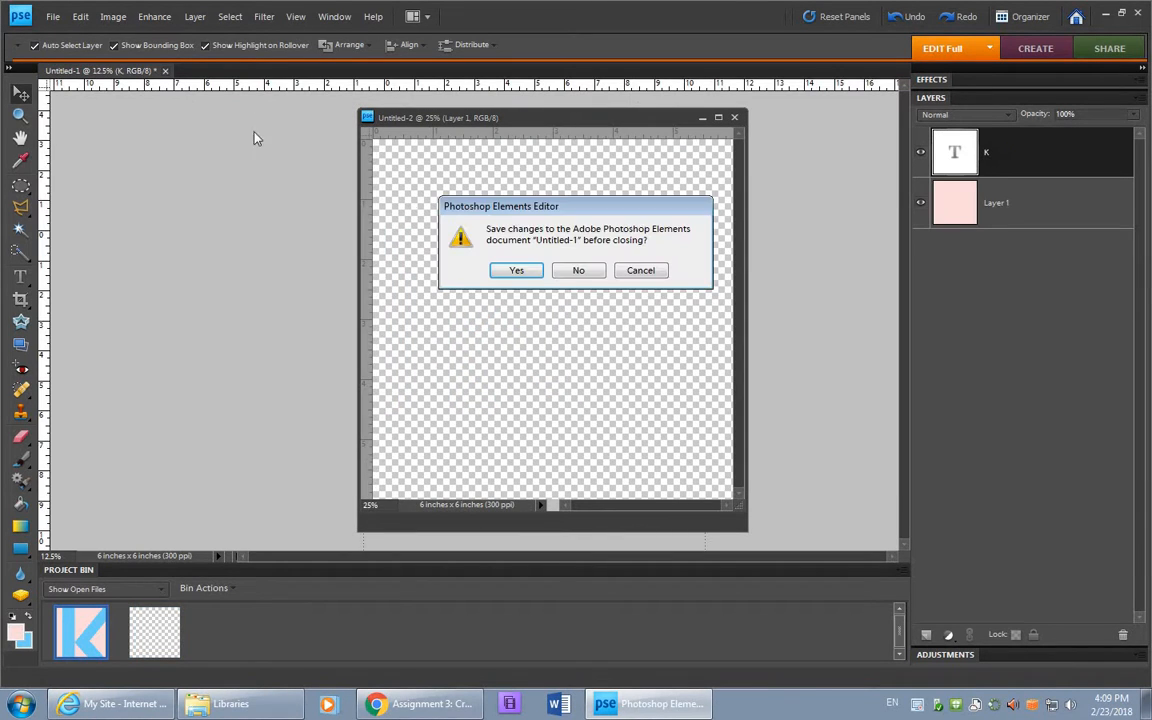
left_click(581, 268)
left_click_drag(523, 120, 458, 80)
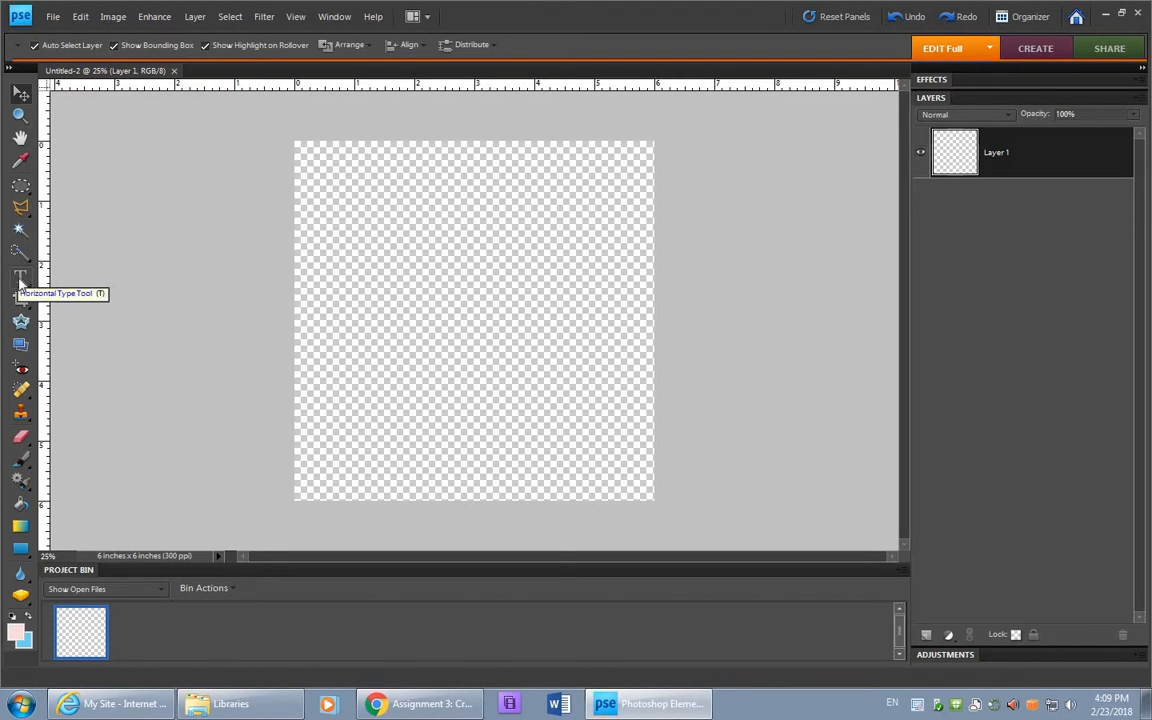
Step: Add the letter R in a small text box near the canvas's upper-left corner and color it medium blue
left_click(20, 278)
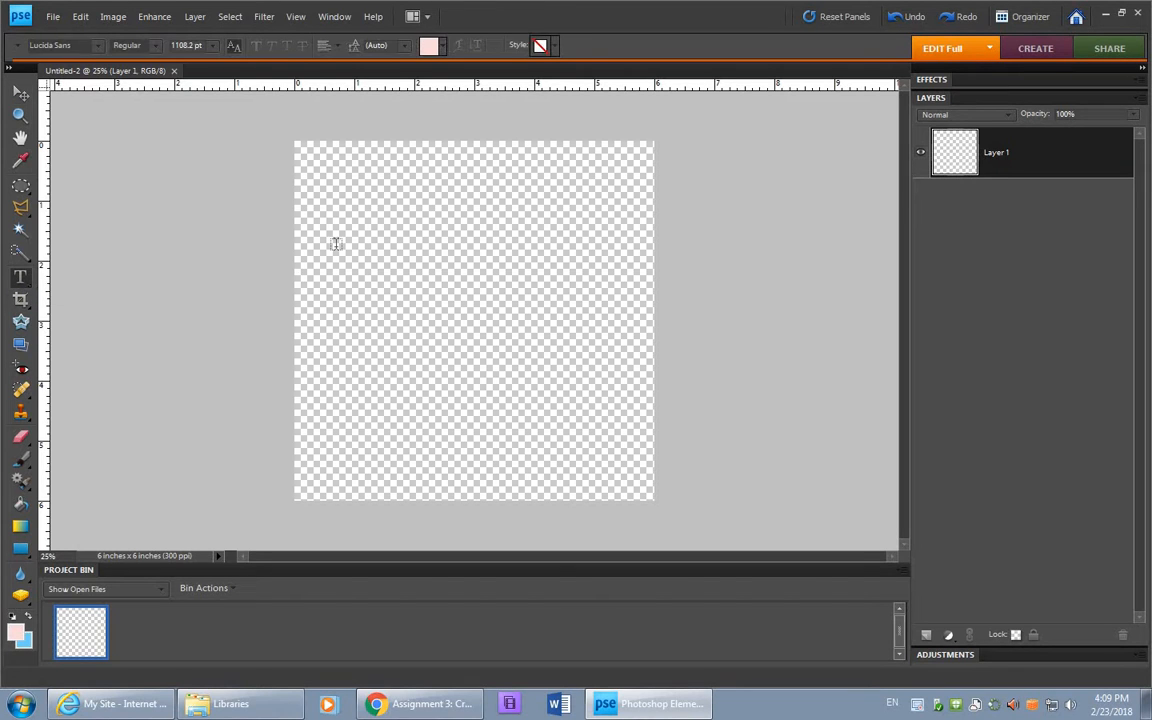
left_click_drag(323, 170, 399, 248)
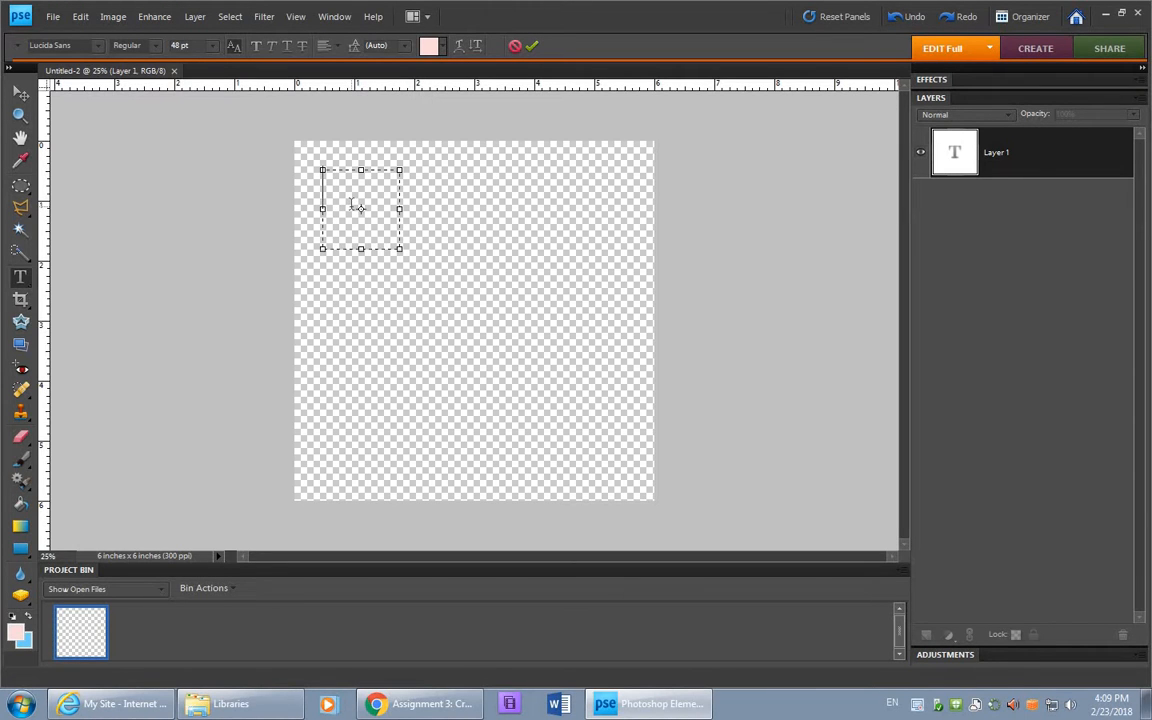
type("R")
left_click_drag(347, 190, 300, 172)
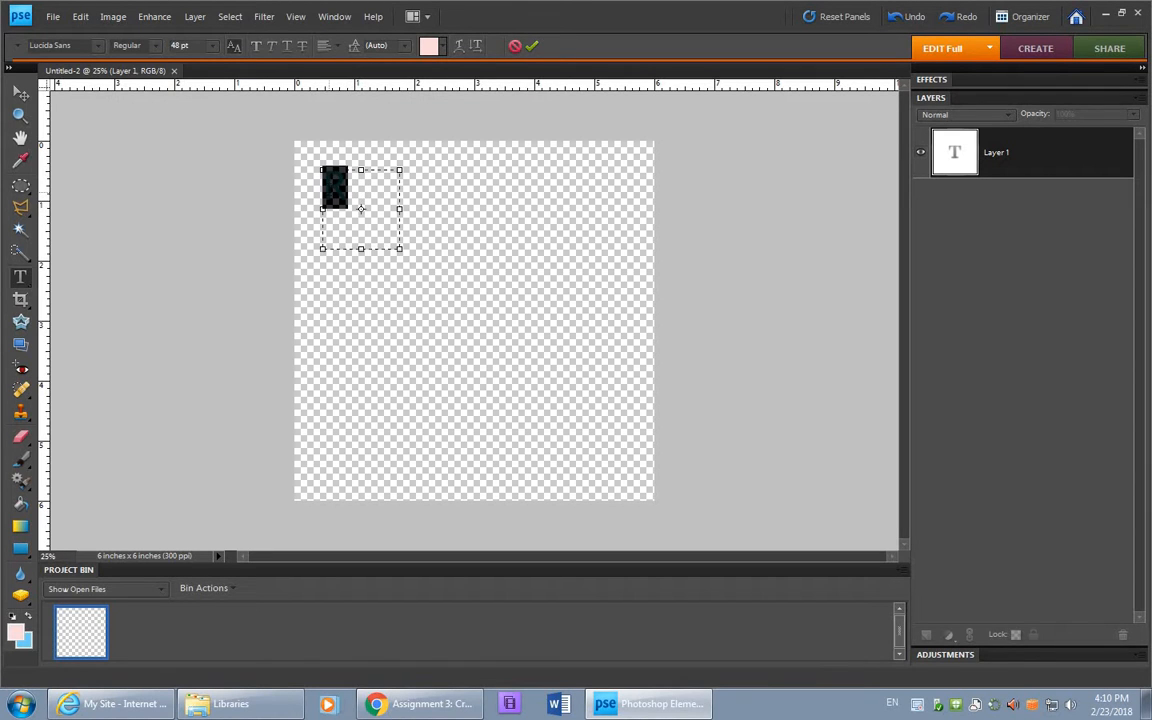
left_click(445, 47)
left_click(447, 91)
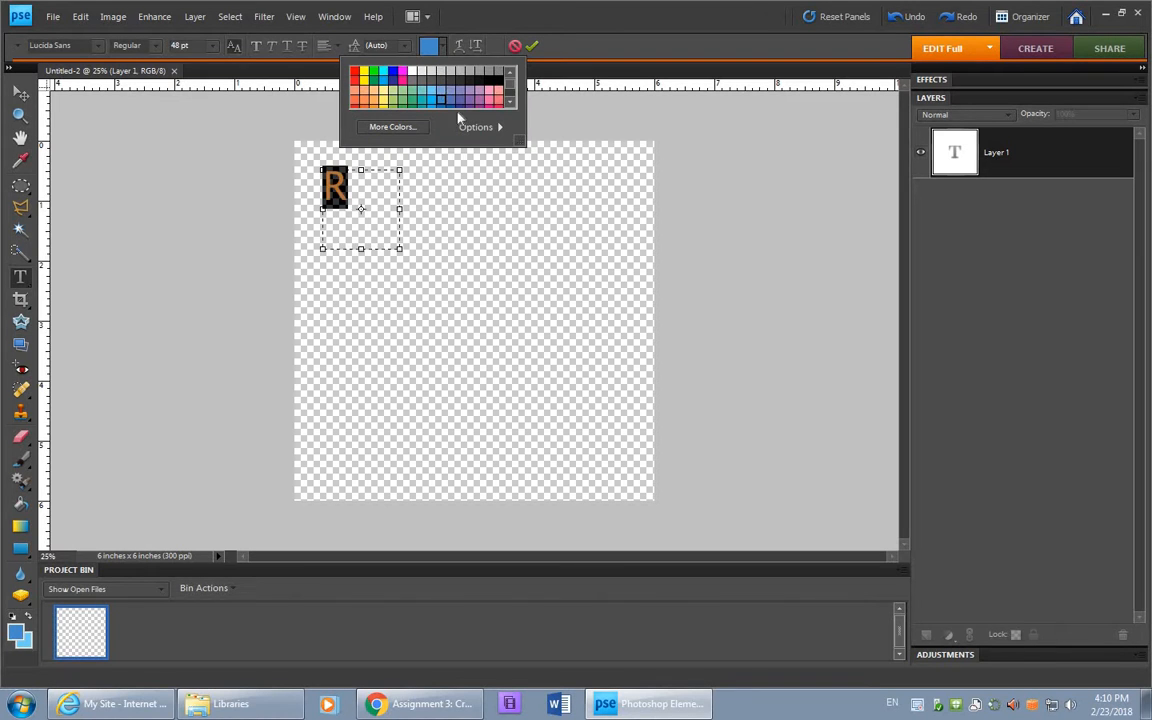
left_click(465, 200)
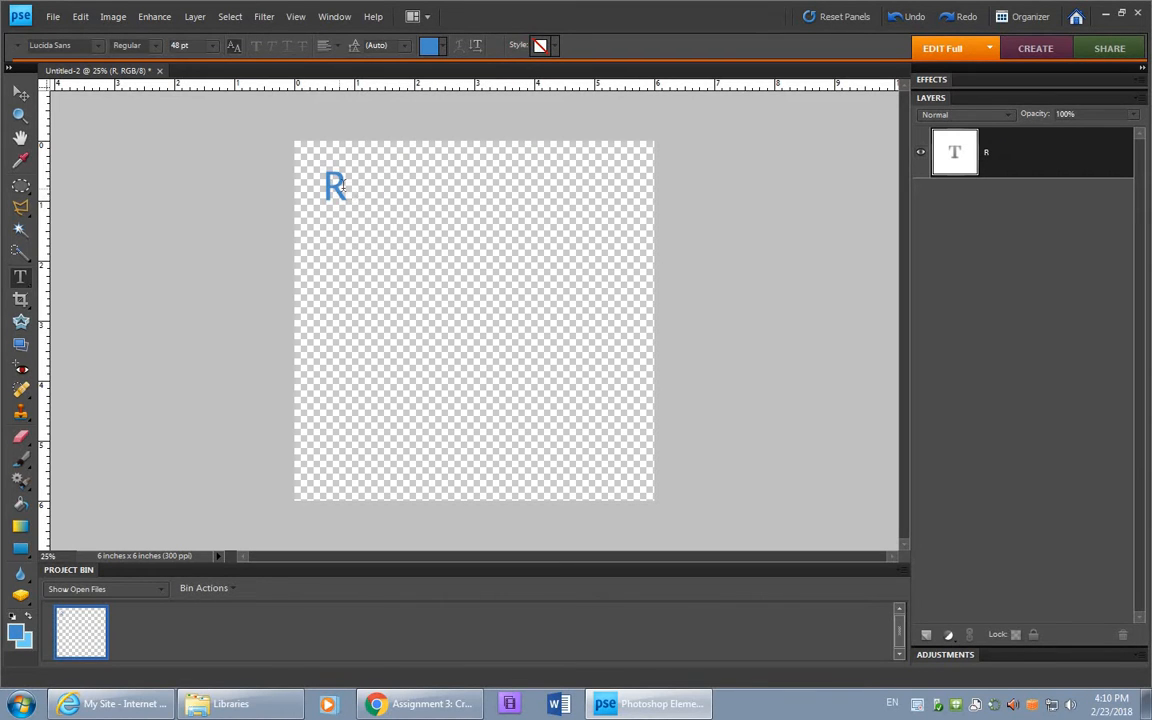
Step: Set the R's font size to 60 pt and shrink its text box to fit closely around the letter
left_click(340, 188)
left_click_drag(334, 186, 316, 184)
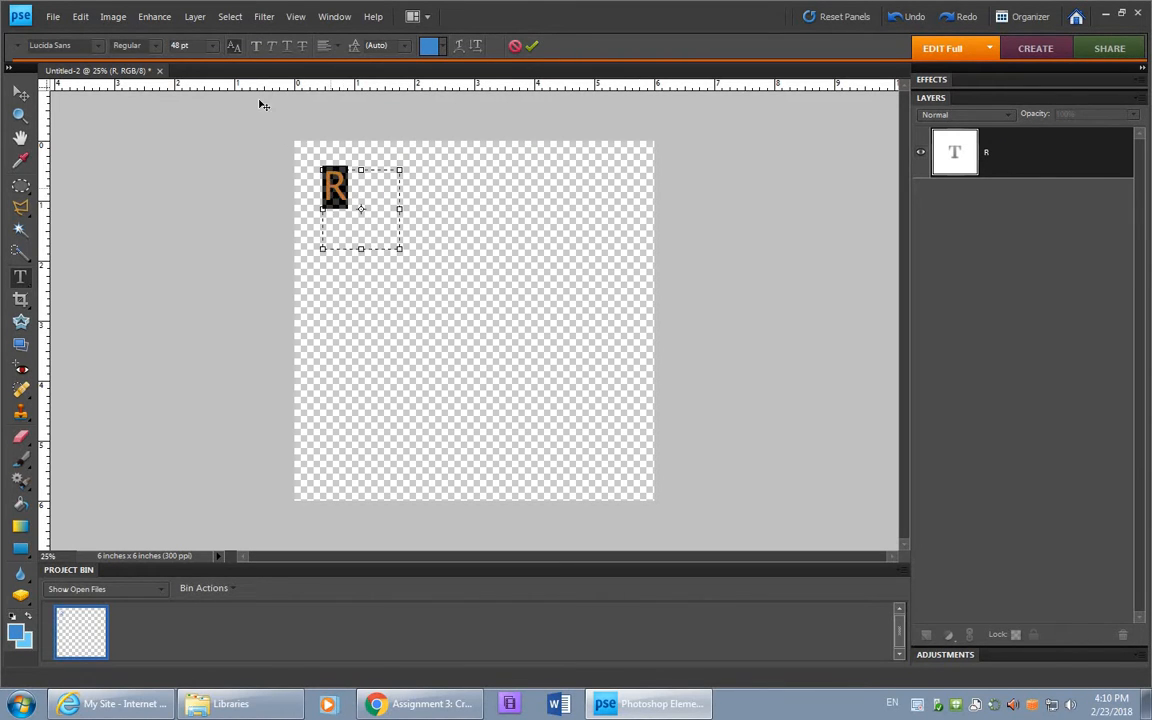
left_click(213, 47)
left_click(205, 254)
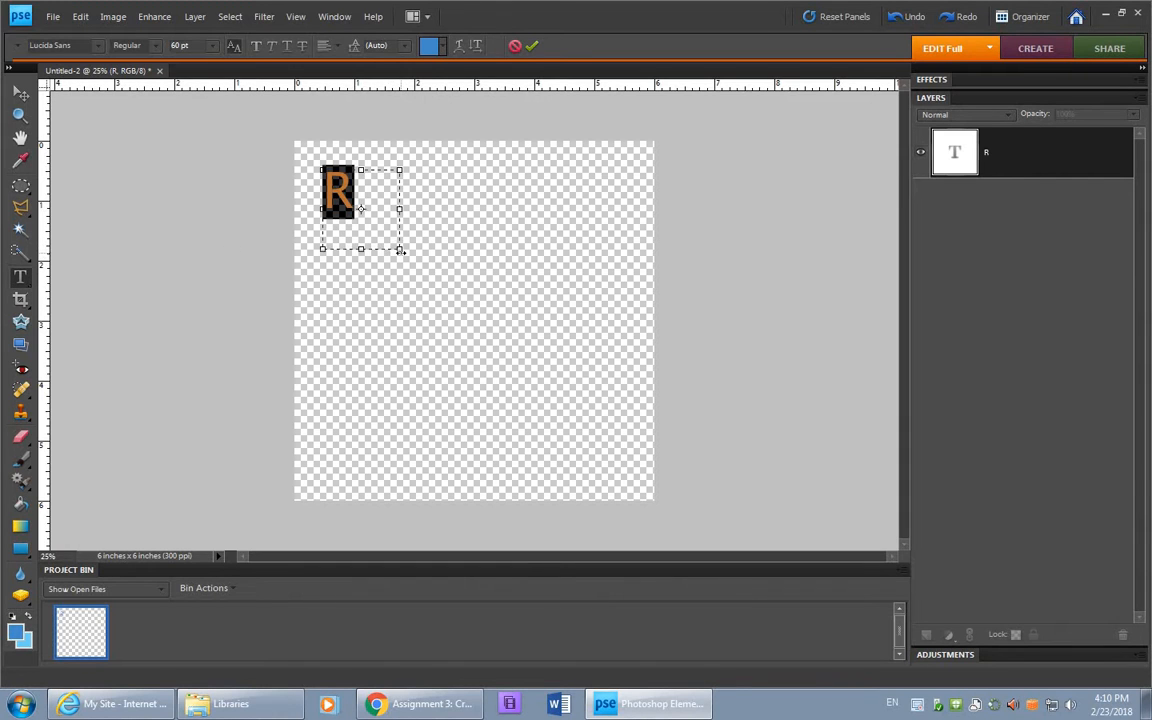
left_click_drag(400, 250, 358, 220)
left_click(532, 48)
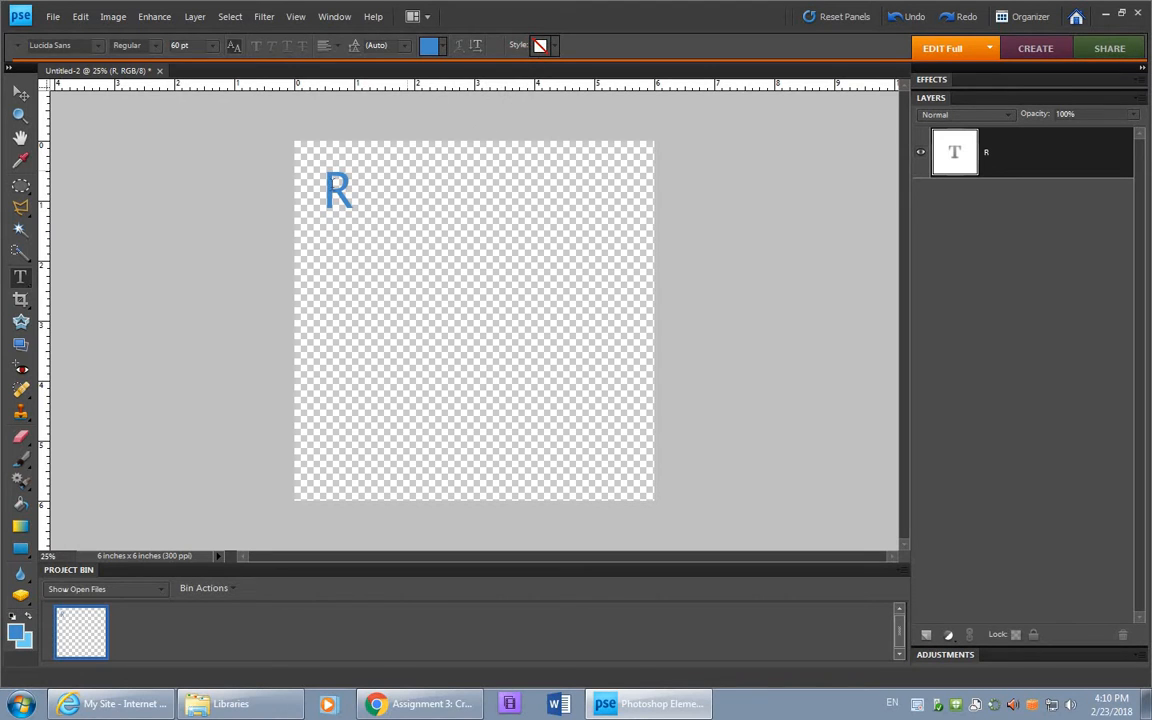
left_click(21, 94)
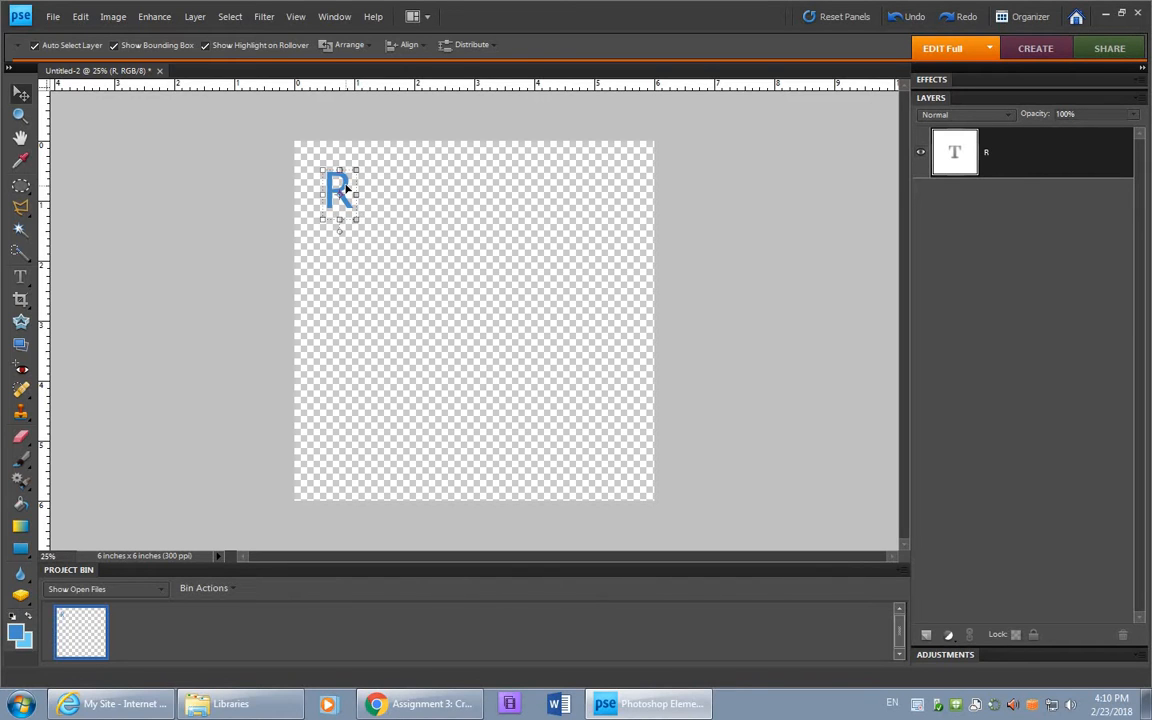
left_click_drag(346, 185, 420, 317)
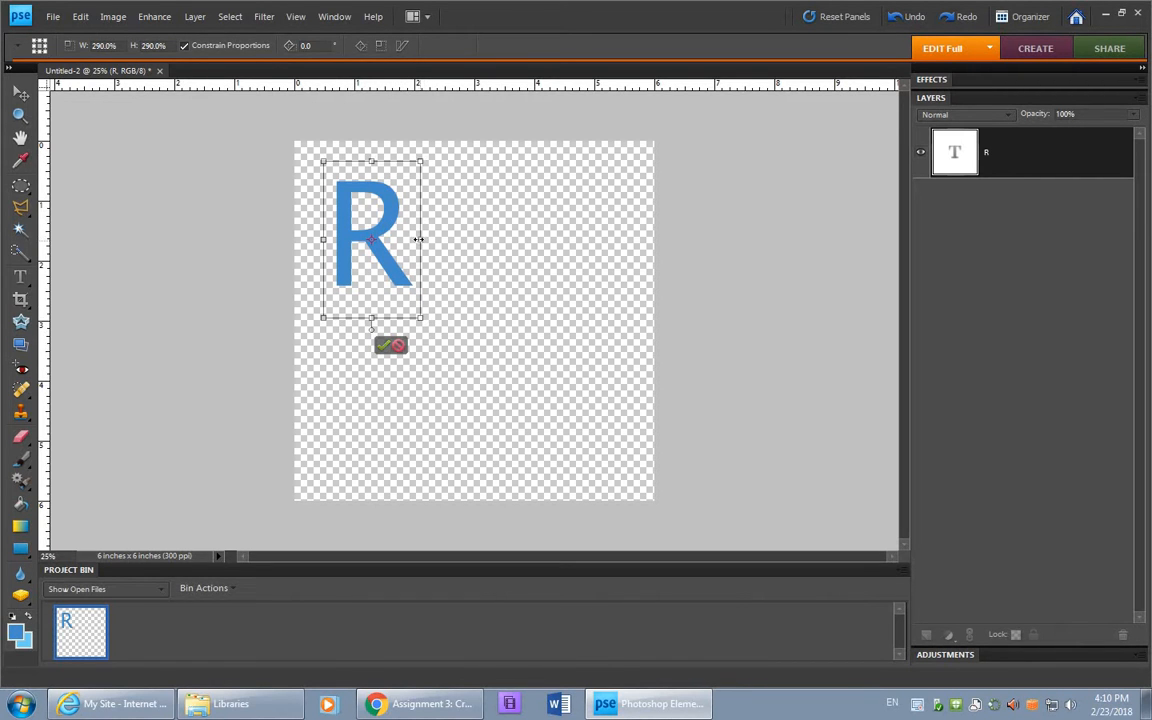
left_click_drag(421, 239, 478, 218)
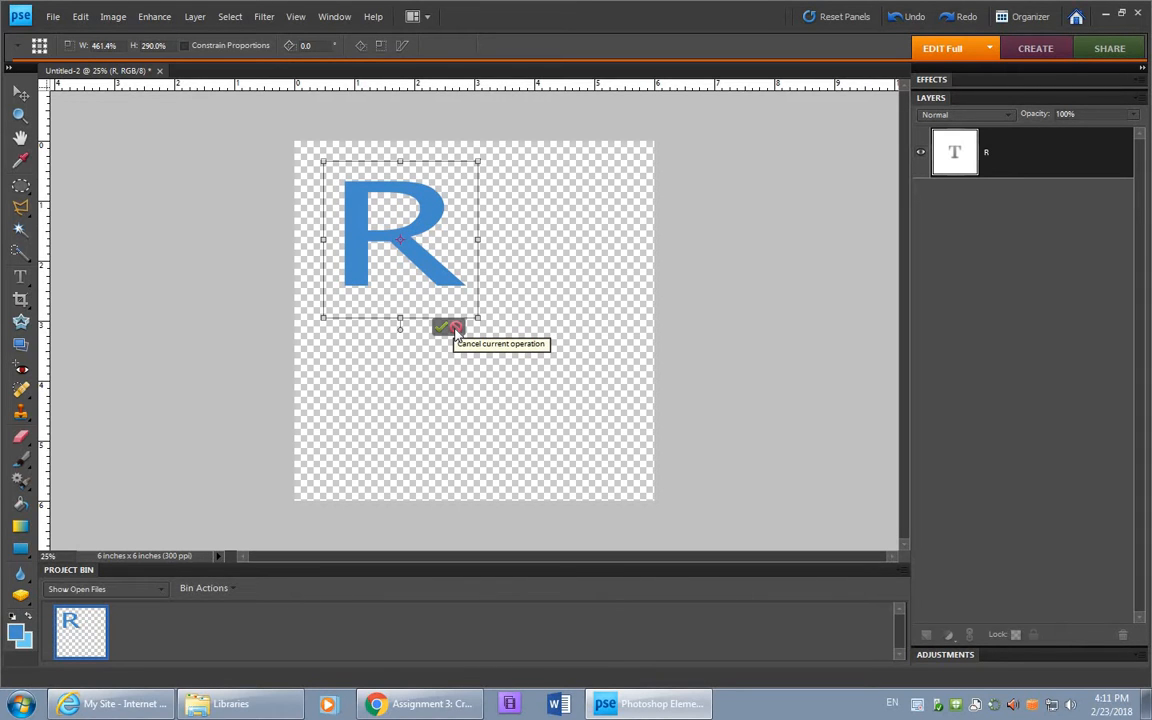
left_click(456, 329)
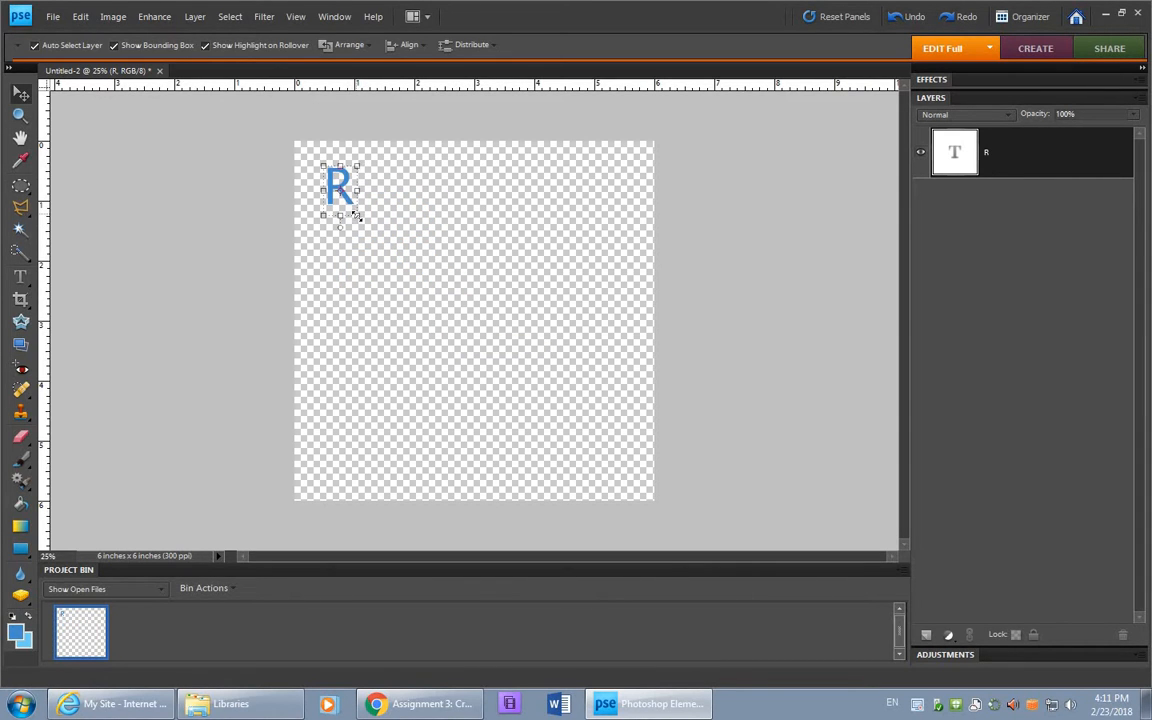
Step: Scale the R proportionally to about 783% so it nearly fills the canvas height
left_click(357, 216)
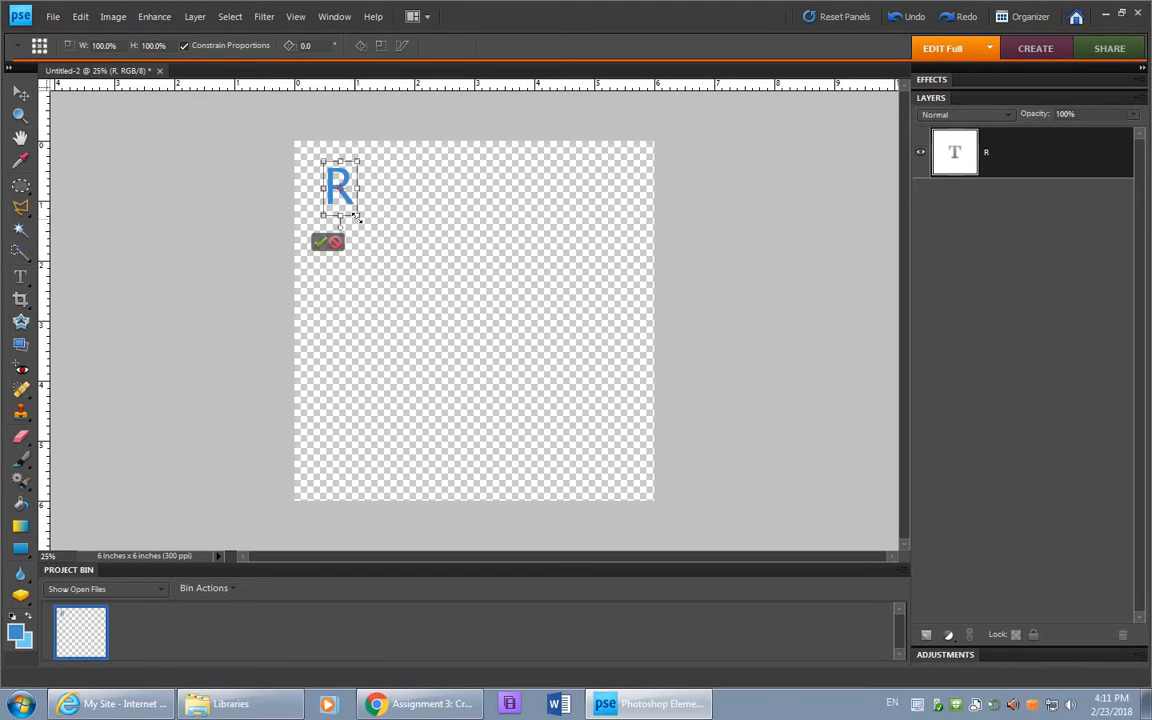
left_click_drag(357, 216, 700, 520)
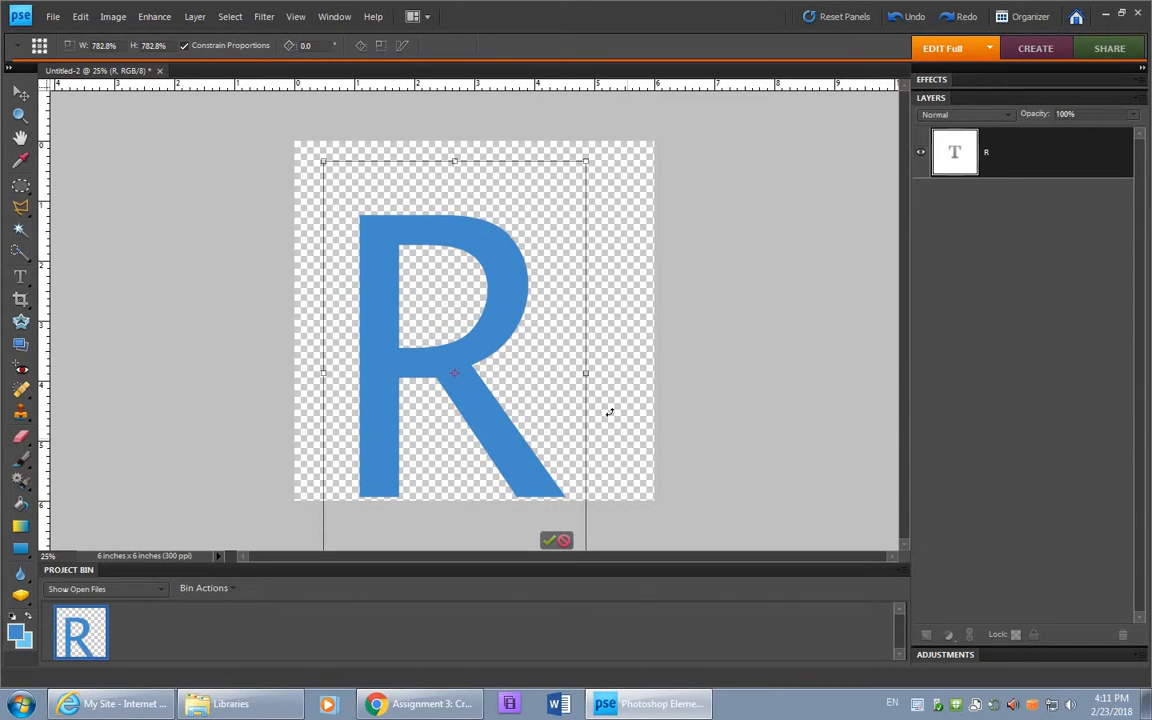
left_click(551, 541)
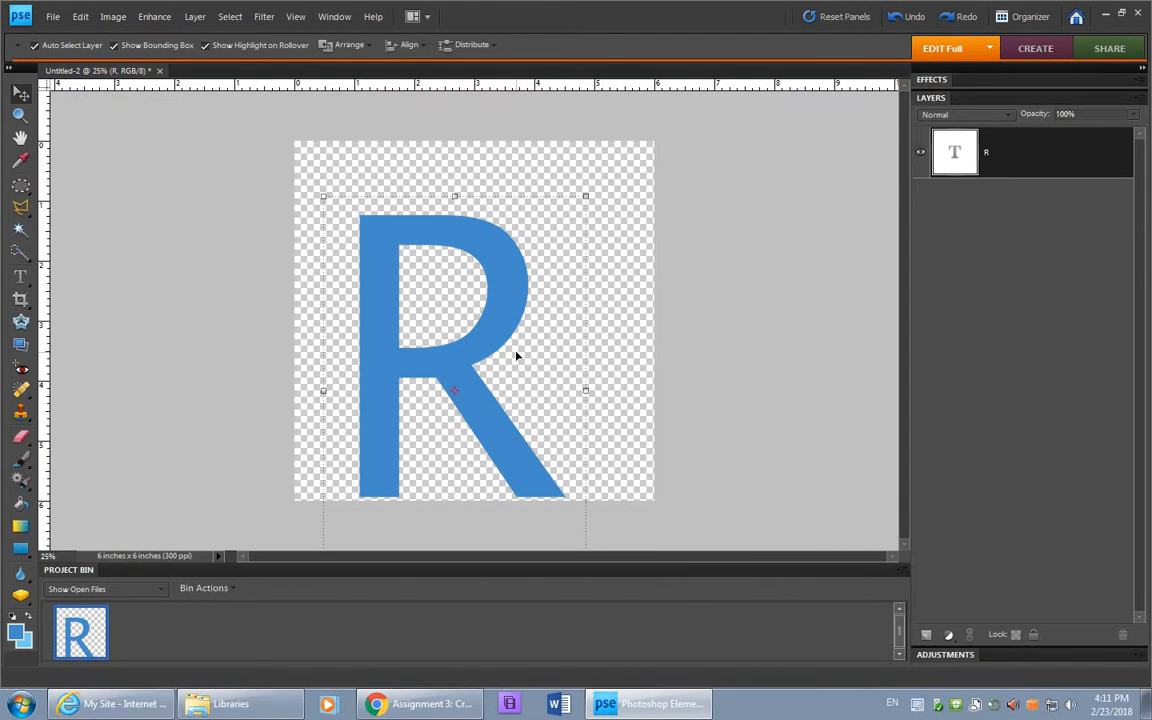
Step: Enlarge the R proportionally to about 274% so it runs past the canvas edges, and reposition it to crop its left, upper and lower parts
scroll(517, 355, "down", 5)
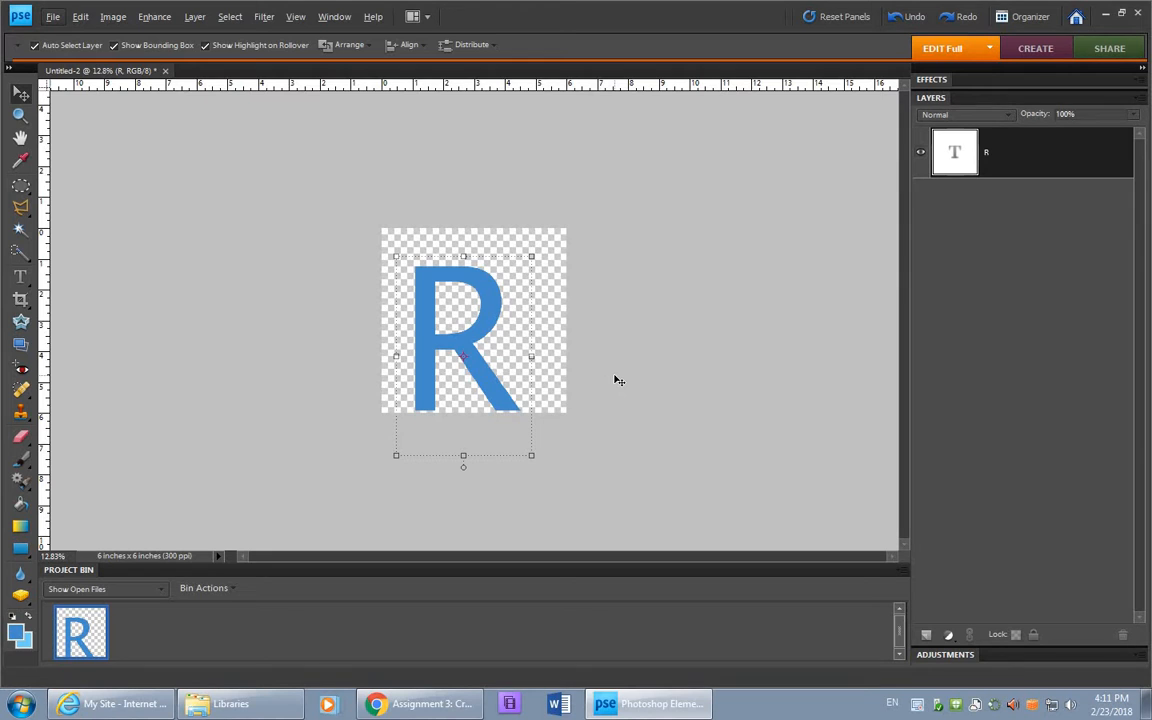
scroll(619, 380, "up", 1)
scroll(619, 380, "up", 1)
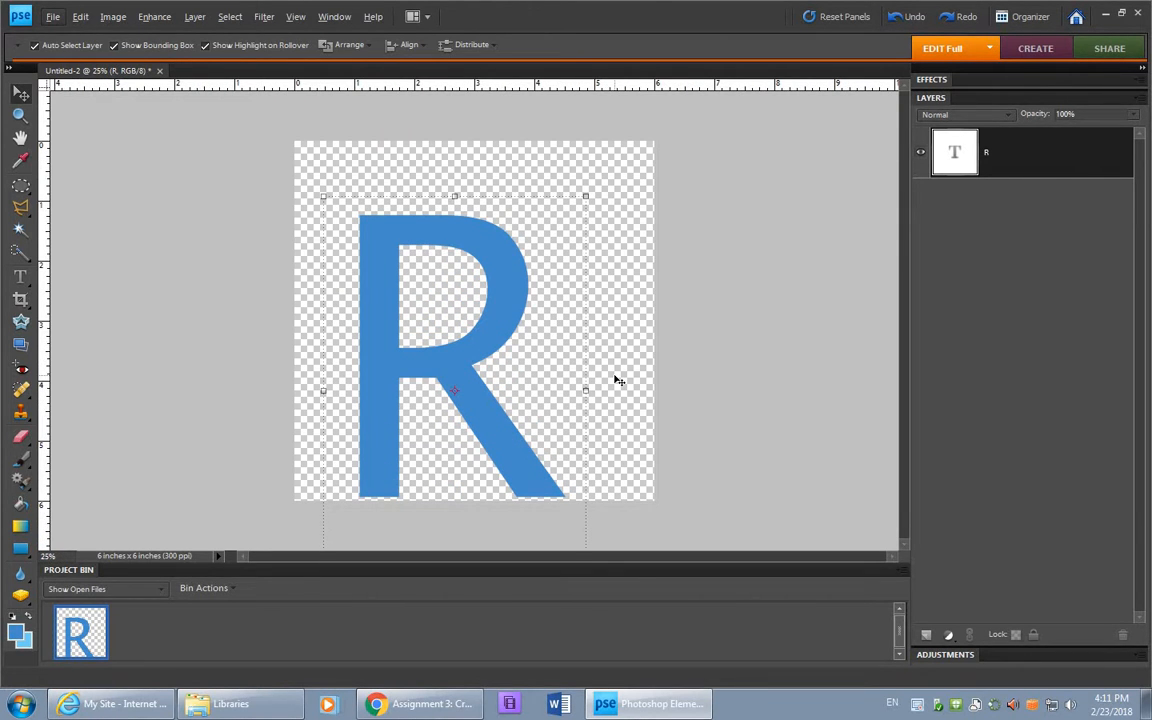
scroll(619, 380, "down", 3)
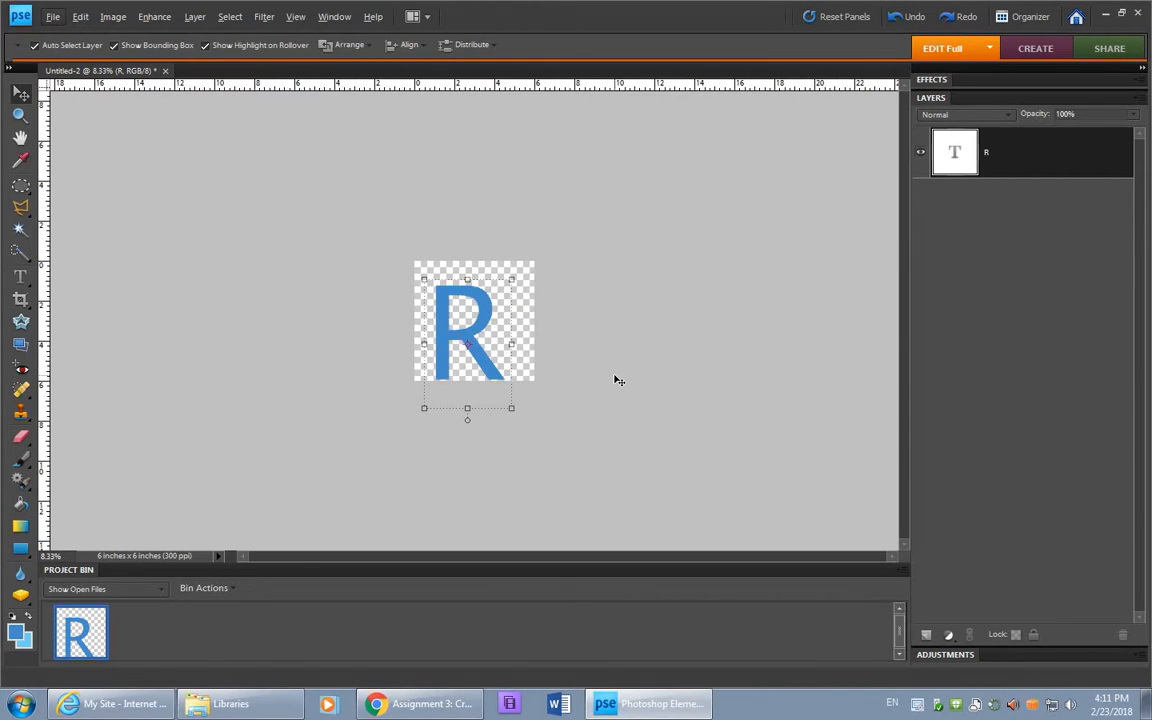
scroll(619, 380, "down", 1)
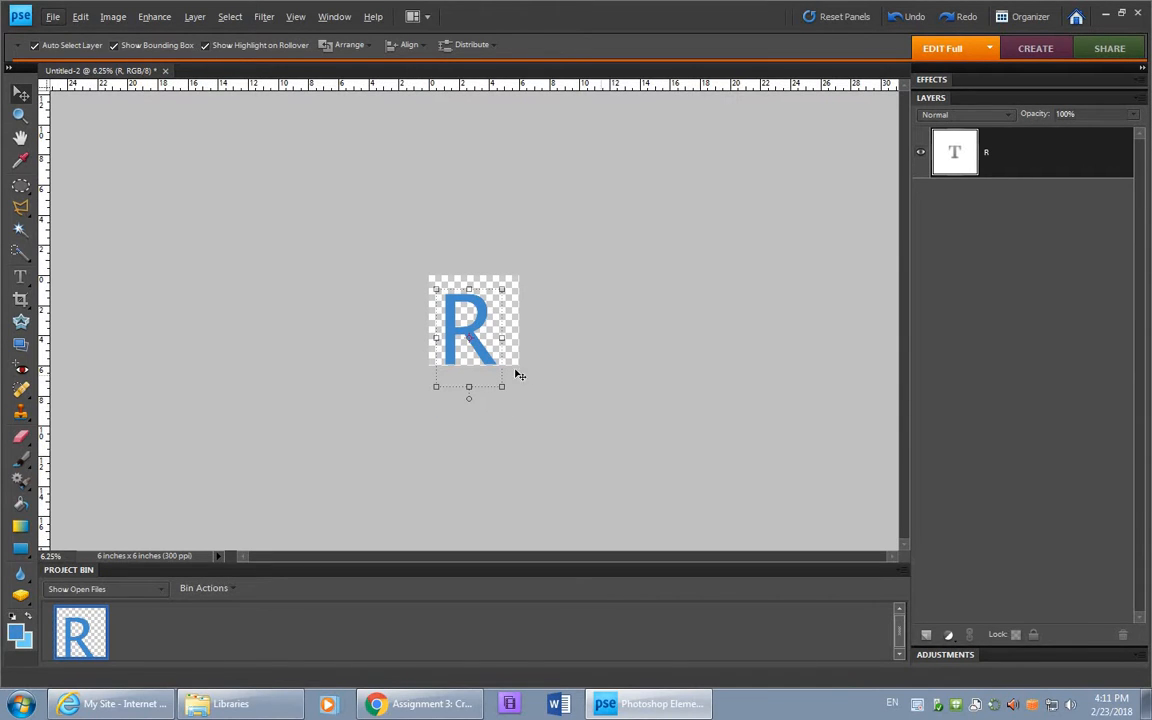
left_click_drag(501, 386, 570, 490)
mouse_move(437, 288)
left_mouse_down()
mouse_move(429, 267)
mouse_move(437, 273)
left_mouse_up()
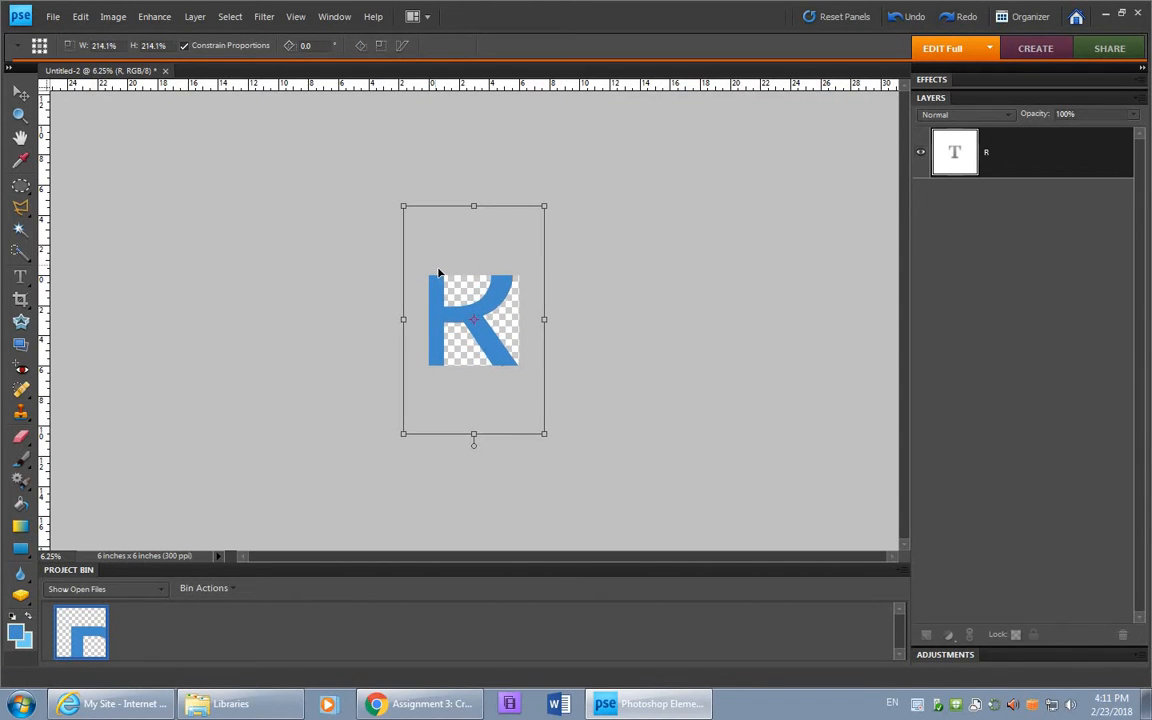
left_click_drag(542, 203, 590, 143)
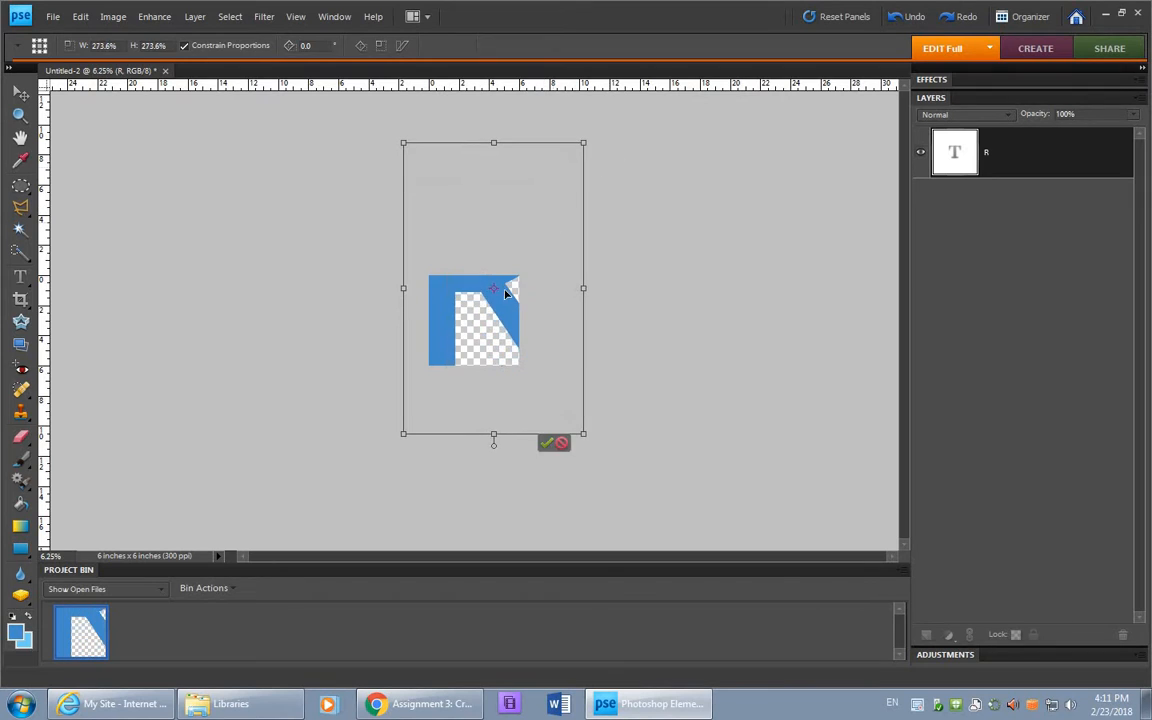
left_click_drag(505, 305, 499, 334)
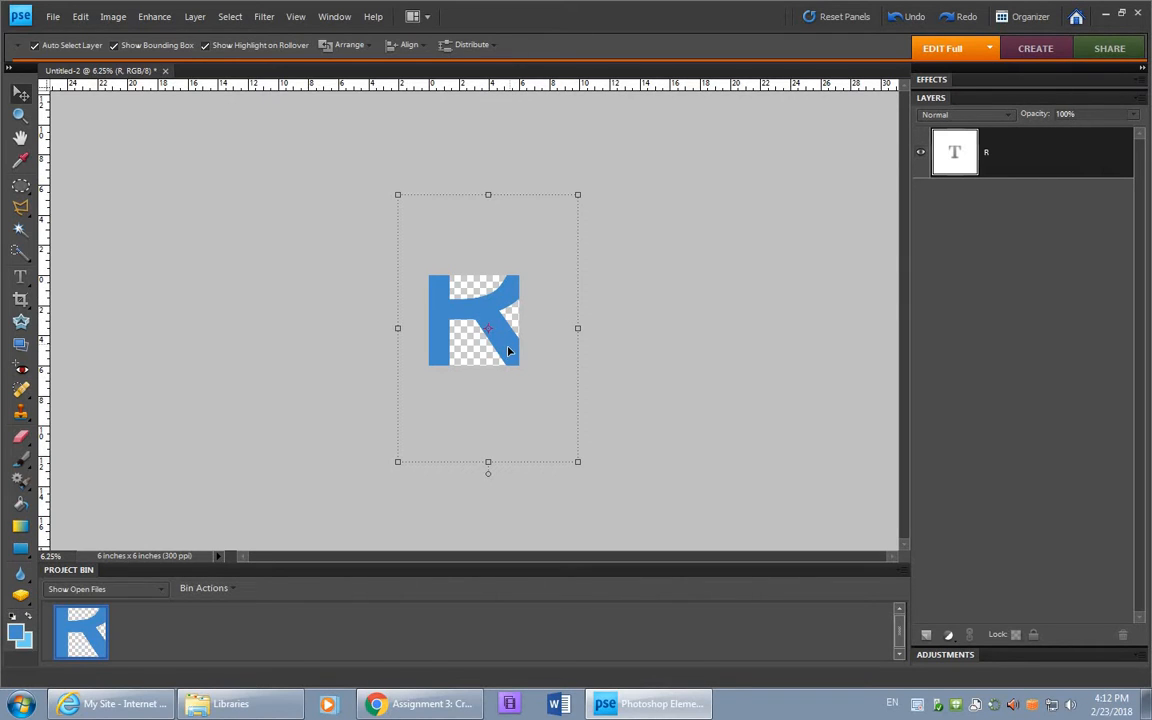
left_click_drag(508, 345, 500, 356)
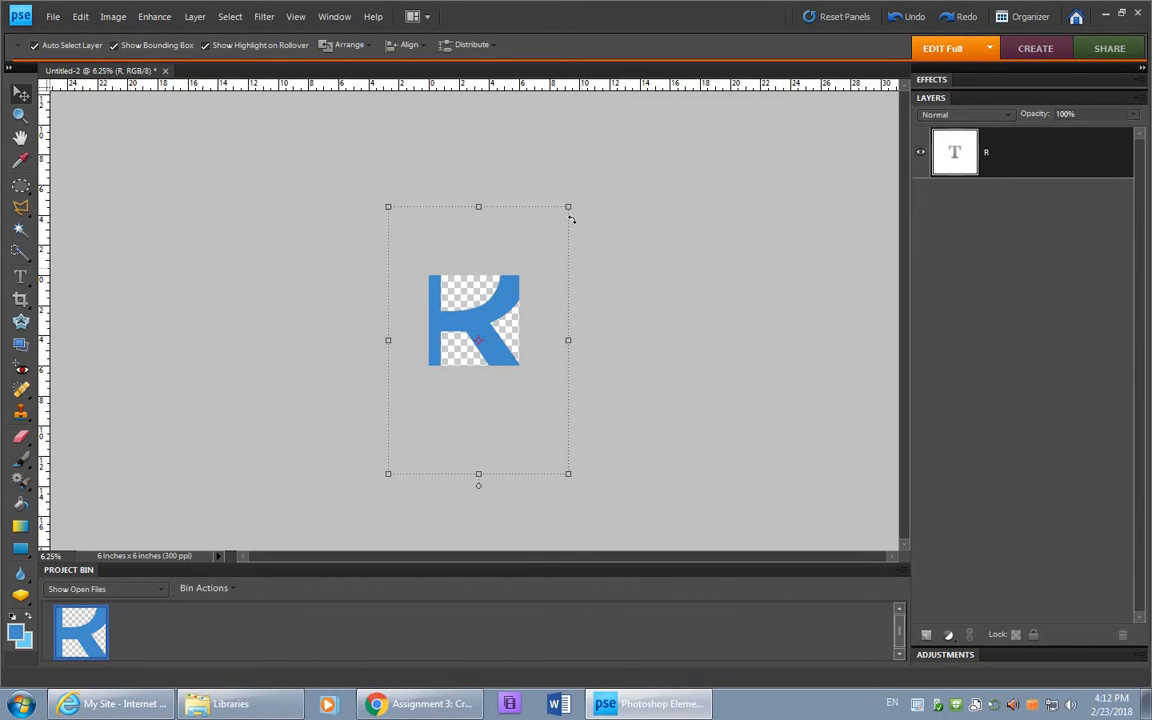
Step: Scale the R down to about 66% and rotate it about 28° clockwise, moving it slightly downward on the canvas
left_click_drag(572, 203, 507, 281)
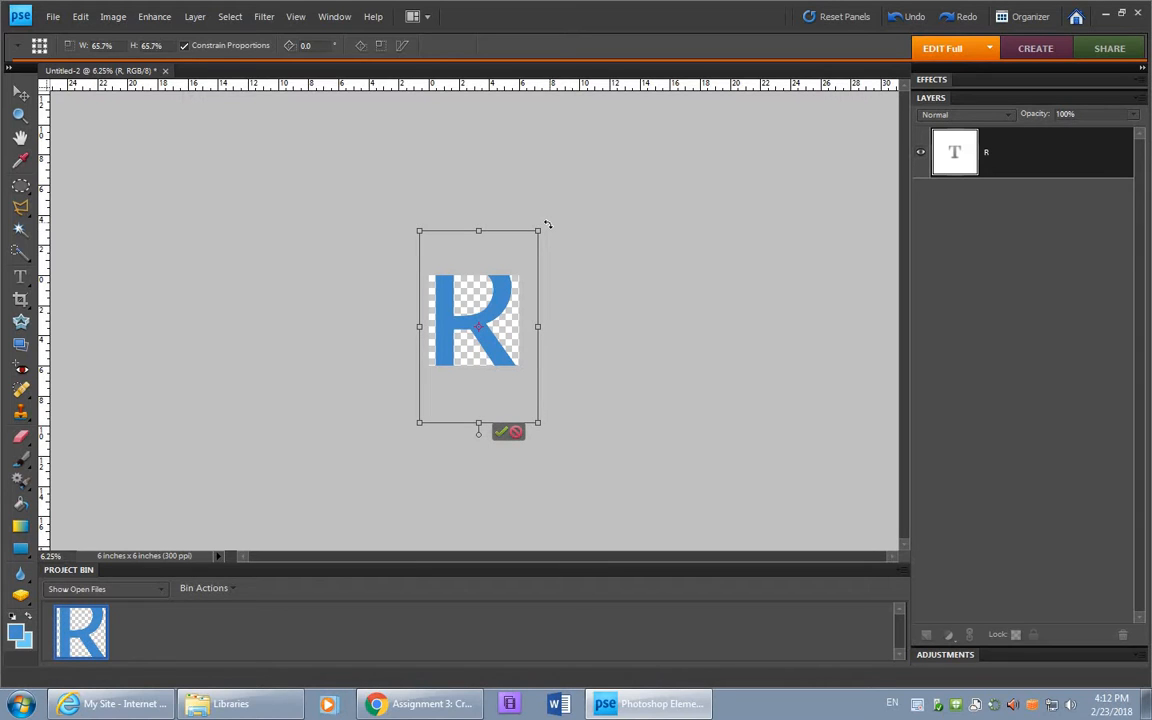
left_click_drag(550, 226, 562, 234)
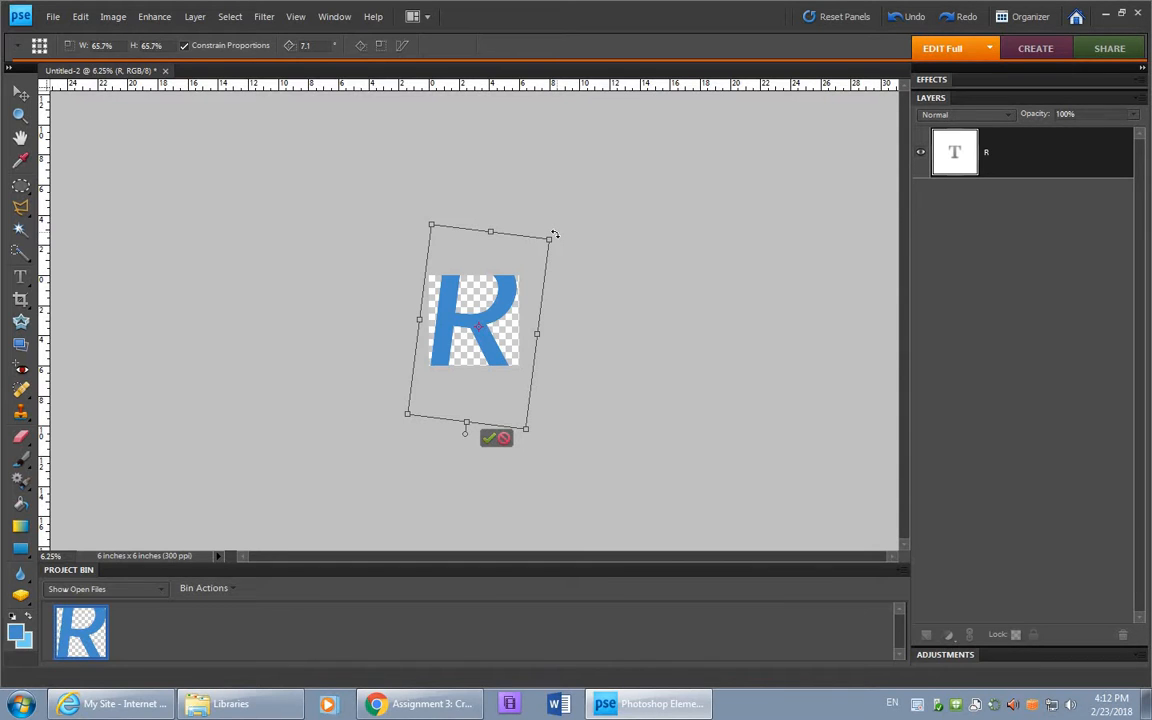
left_click_drag(555, 234, 566, 267)
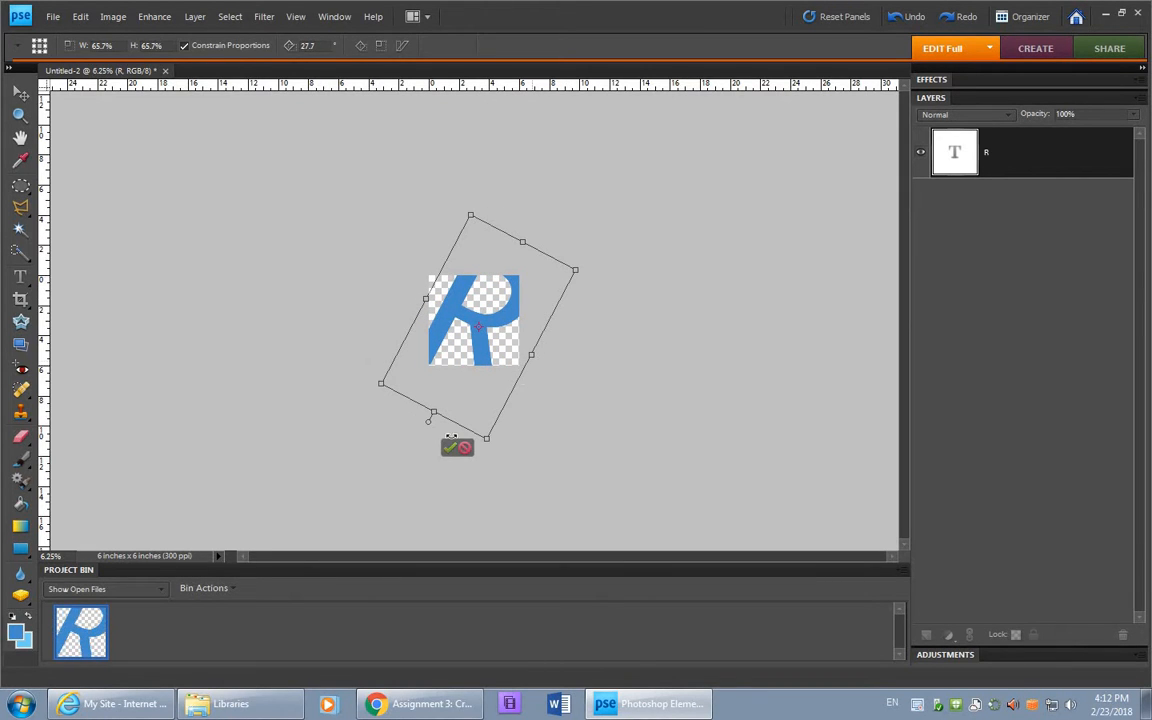
left_click(450, 448)
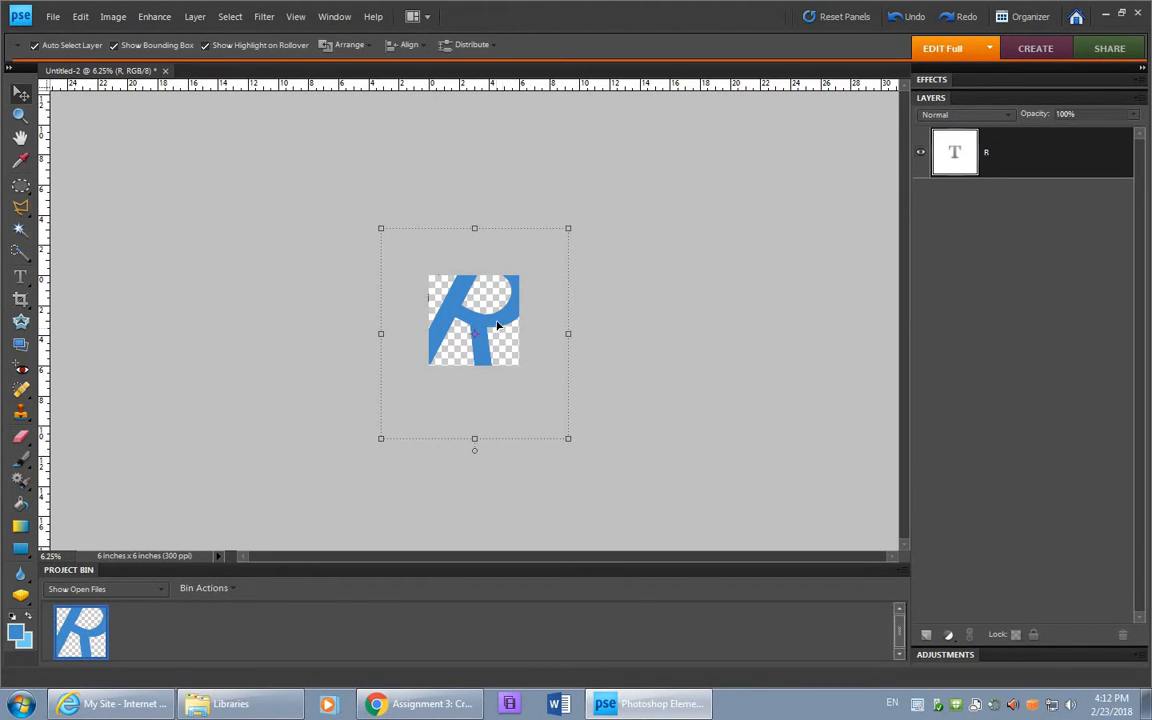
left_click_drag(497, 325, 496, 331)
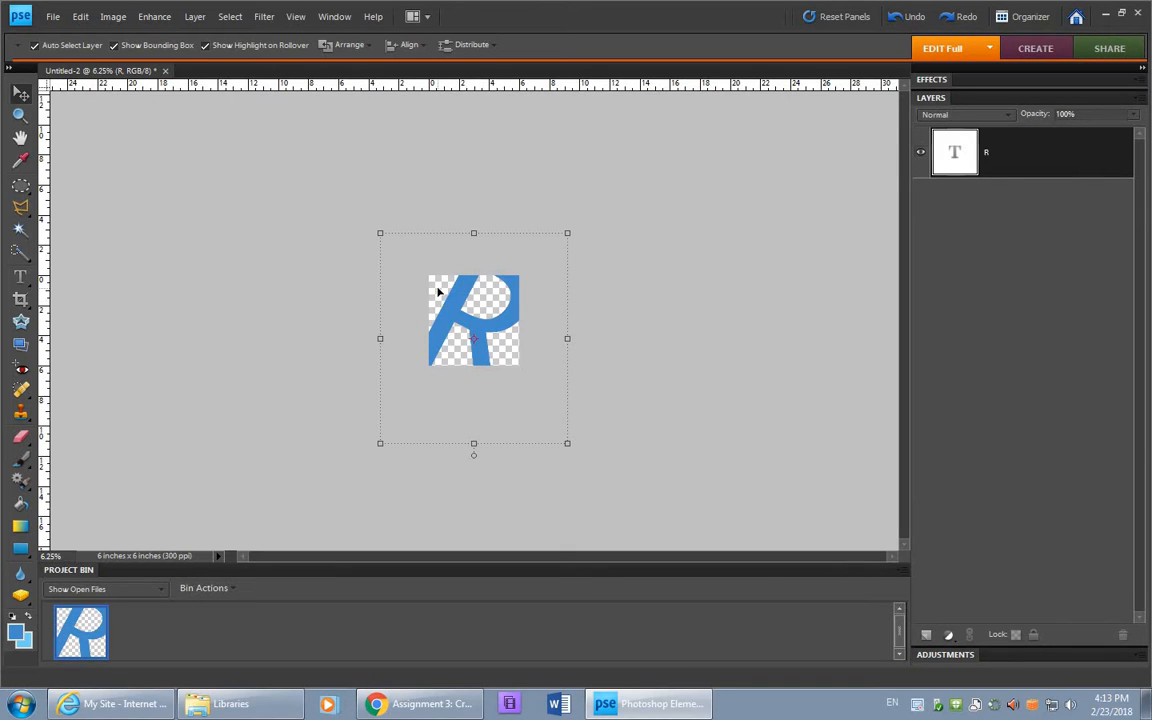
Step: Add a new layer beneath the R and fill it with a dark maroon colour
left_click(926, 636)
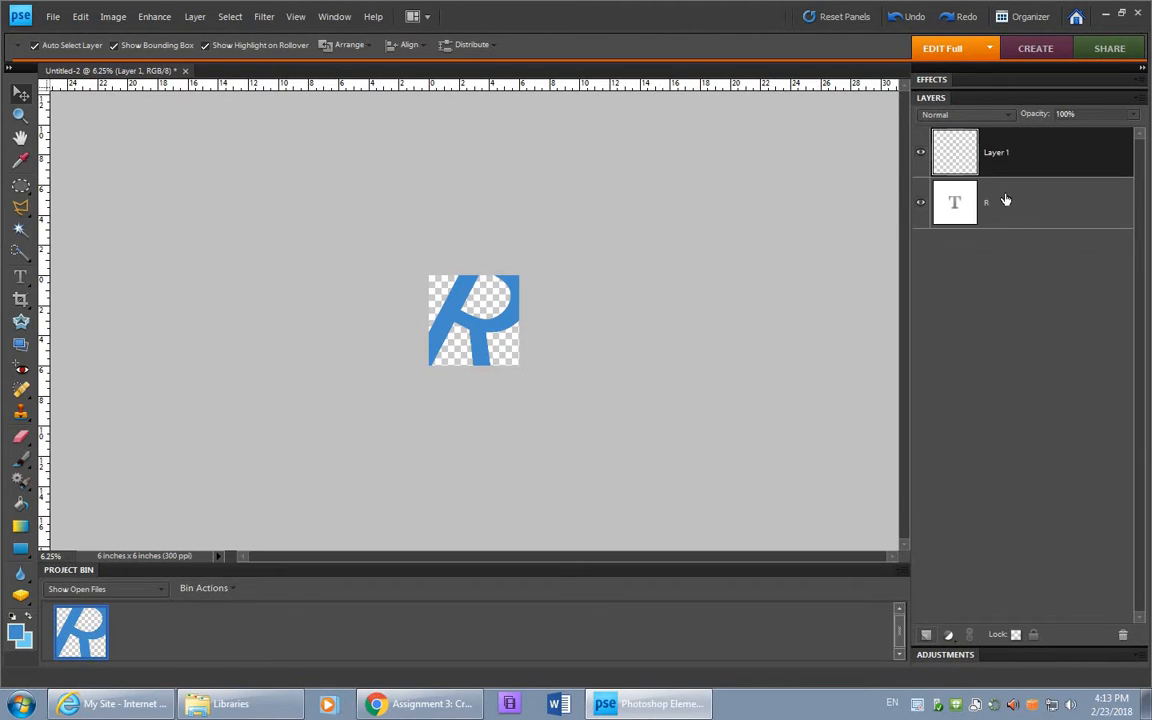
left_click_drag(993, 155, 1003, 242)
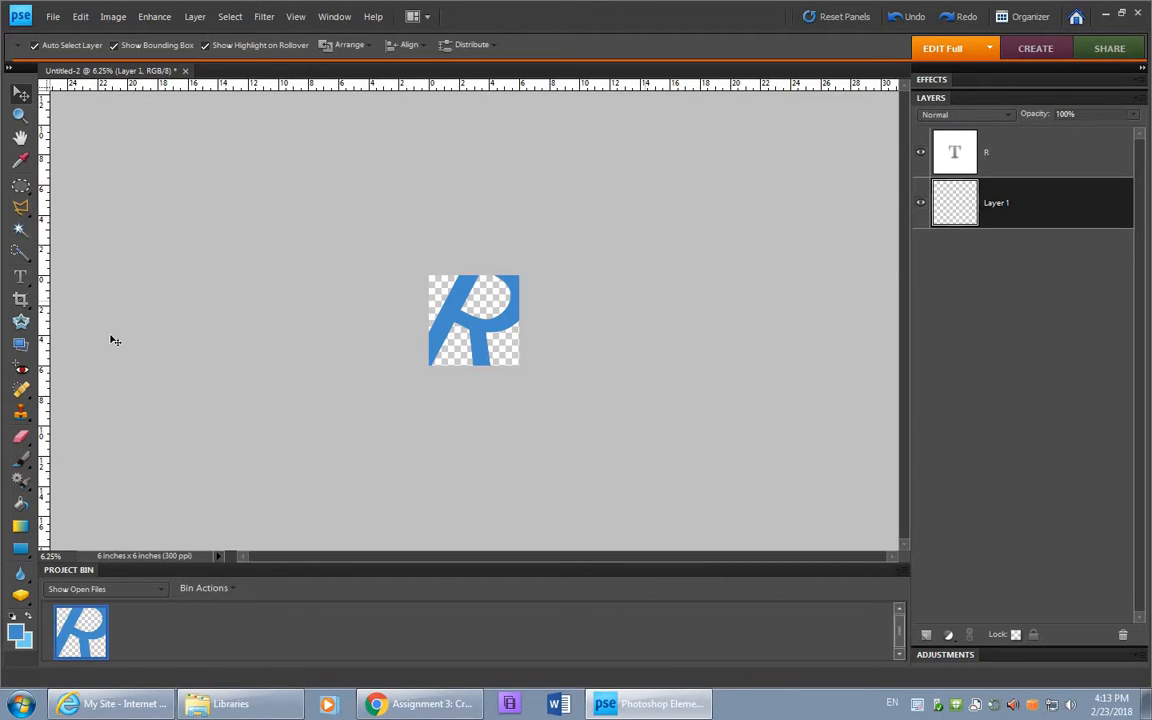
left_click(20, 505)
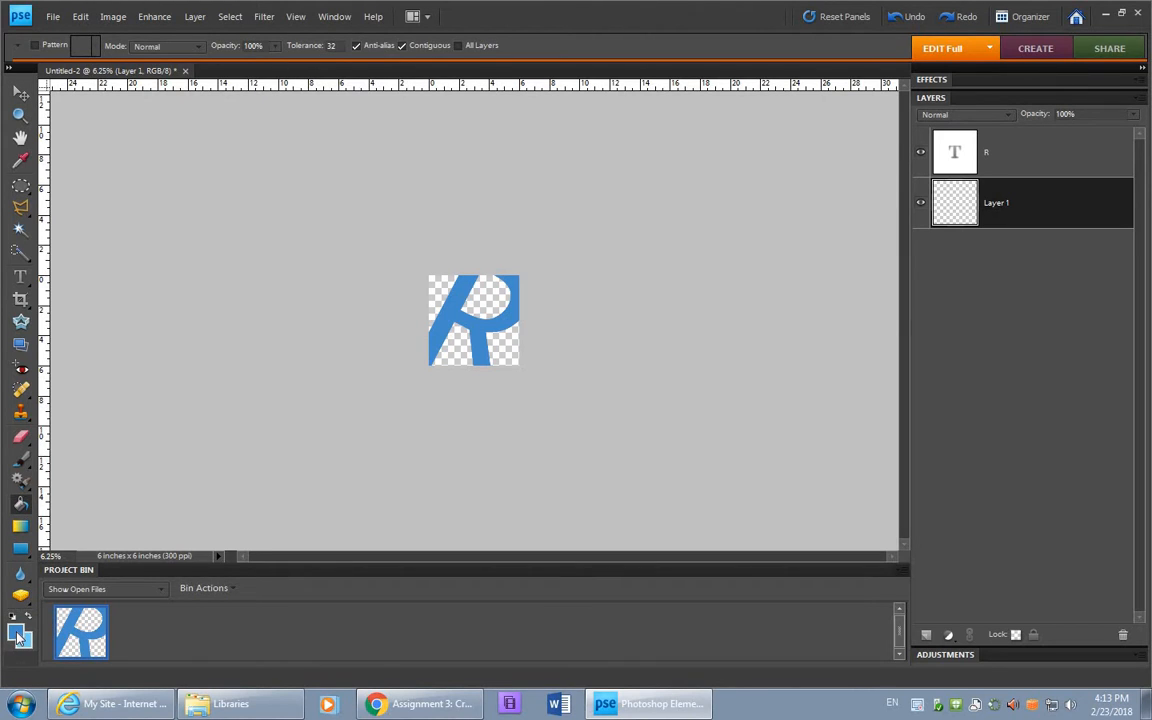
left_click(16, 634)
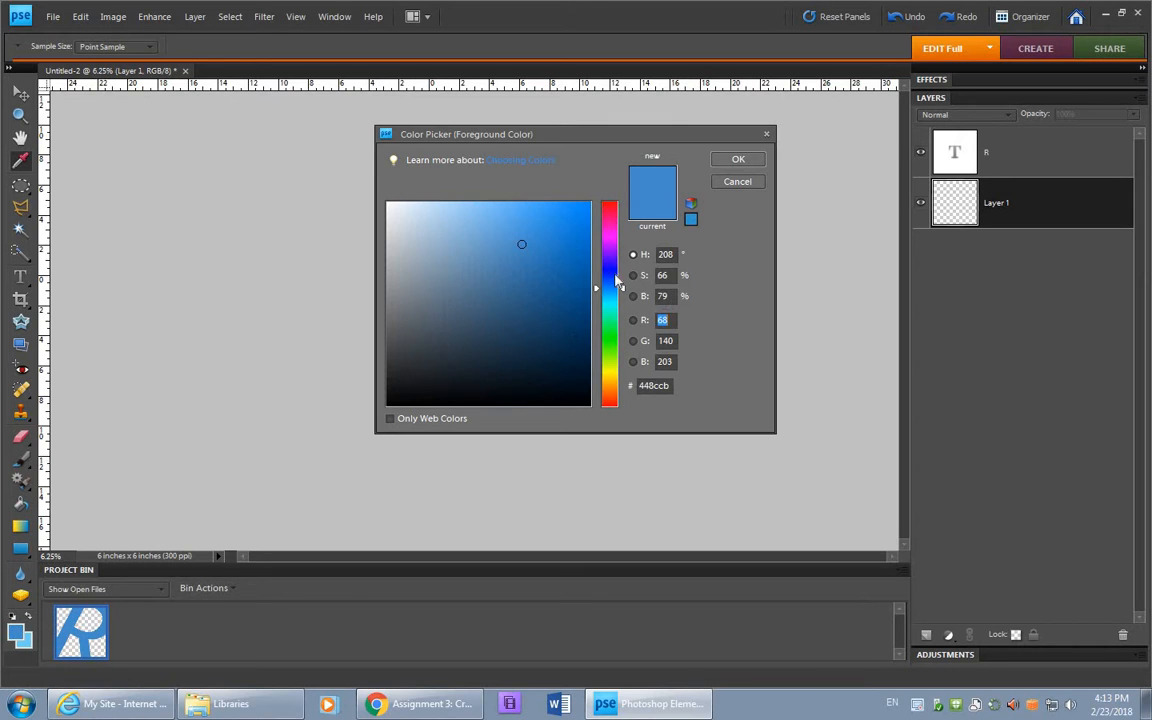
left_click_drag(619, 288, 626, 213)
left_click(474, 254)
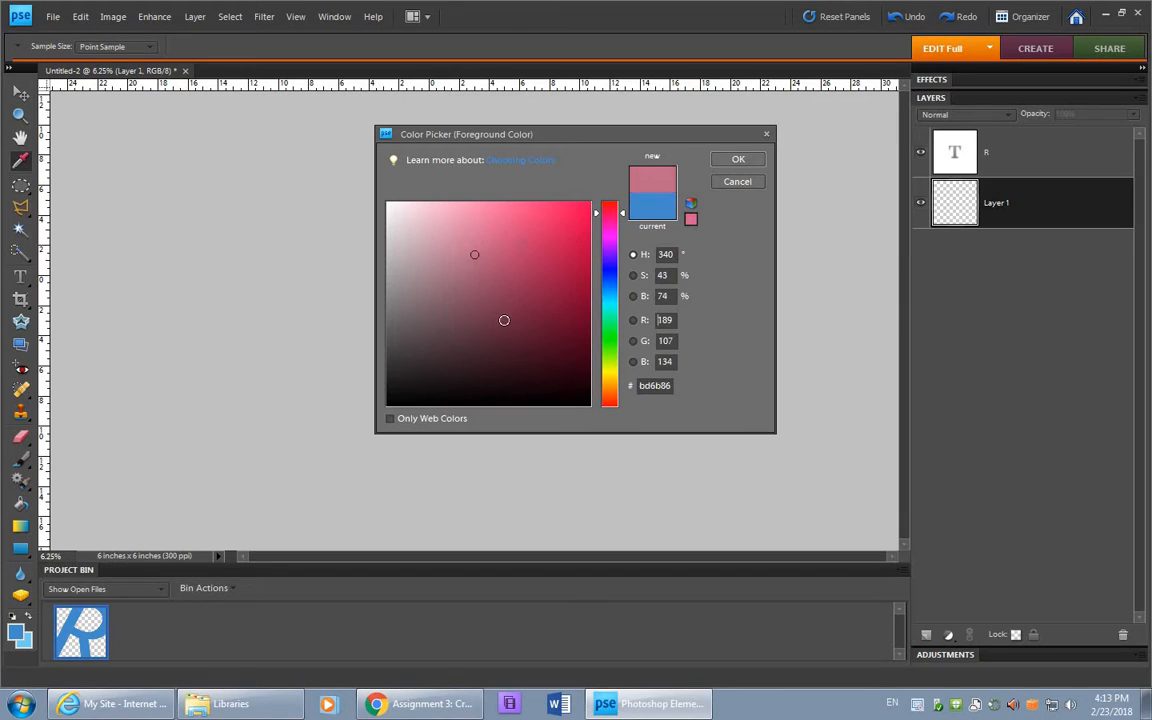
left_click(478, 290)
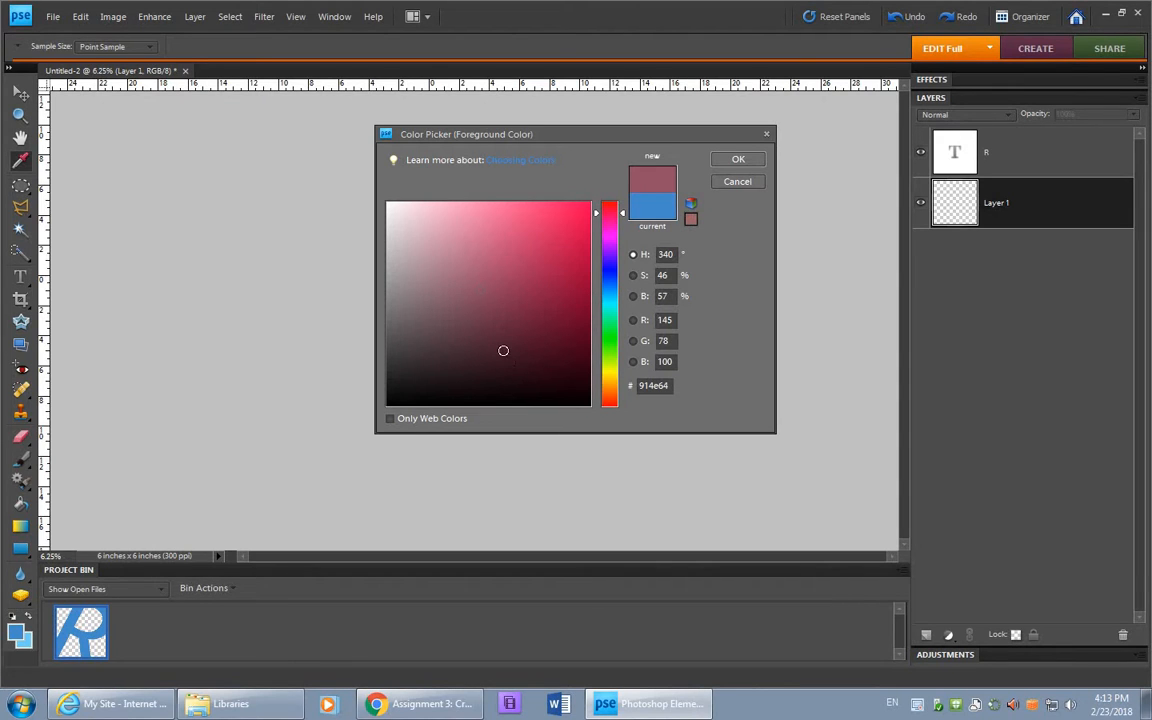
left_click(503, 350)
left_click(738, 159)
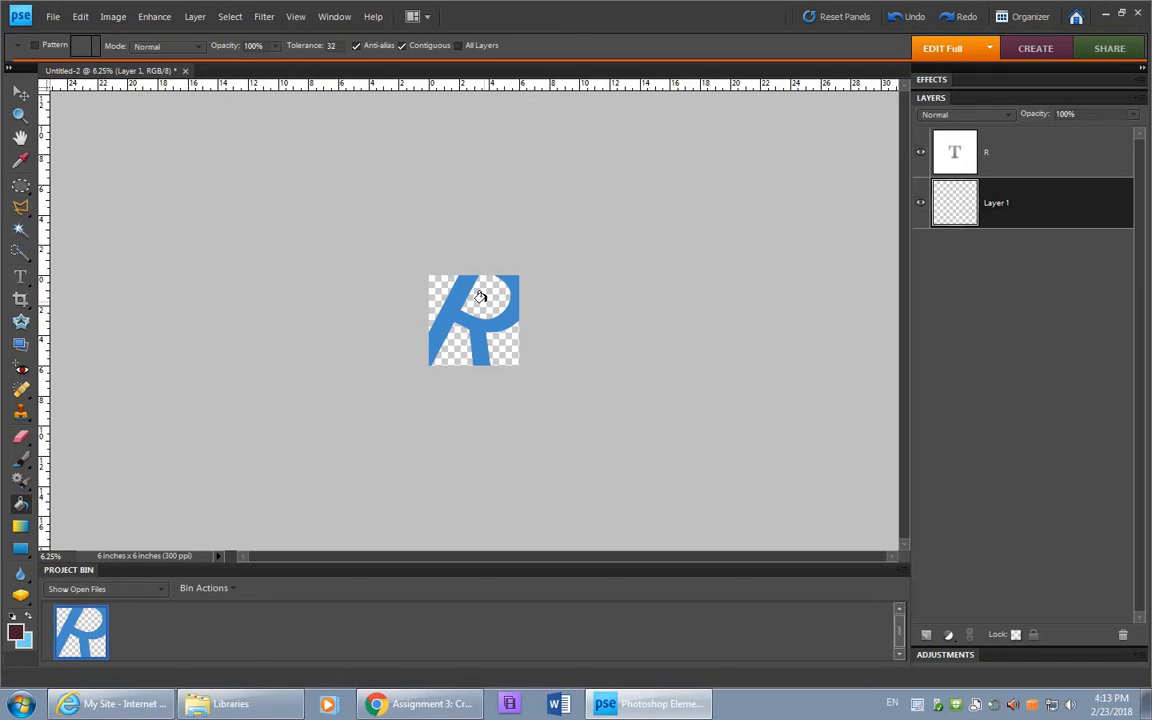
left_click(438, 284)
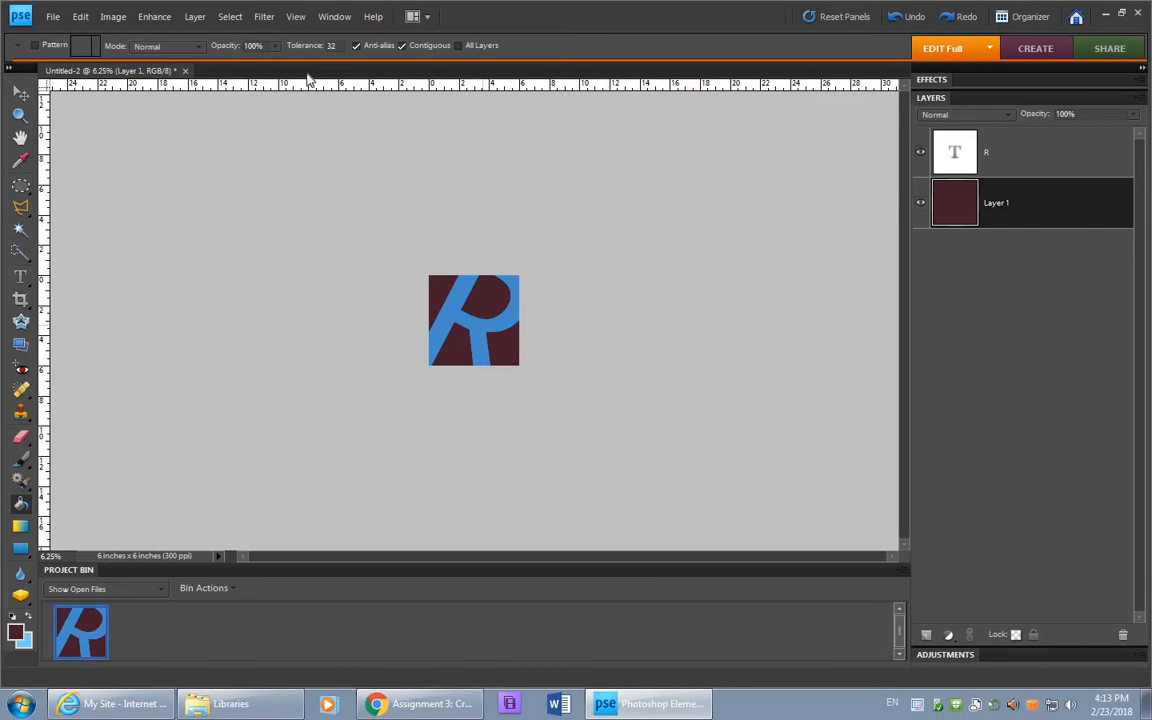
Step: Show the Color Swatches and save the background's dark maroon and the R's blue as new swatches
left_click(302, 18)
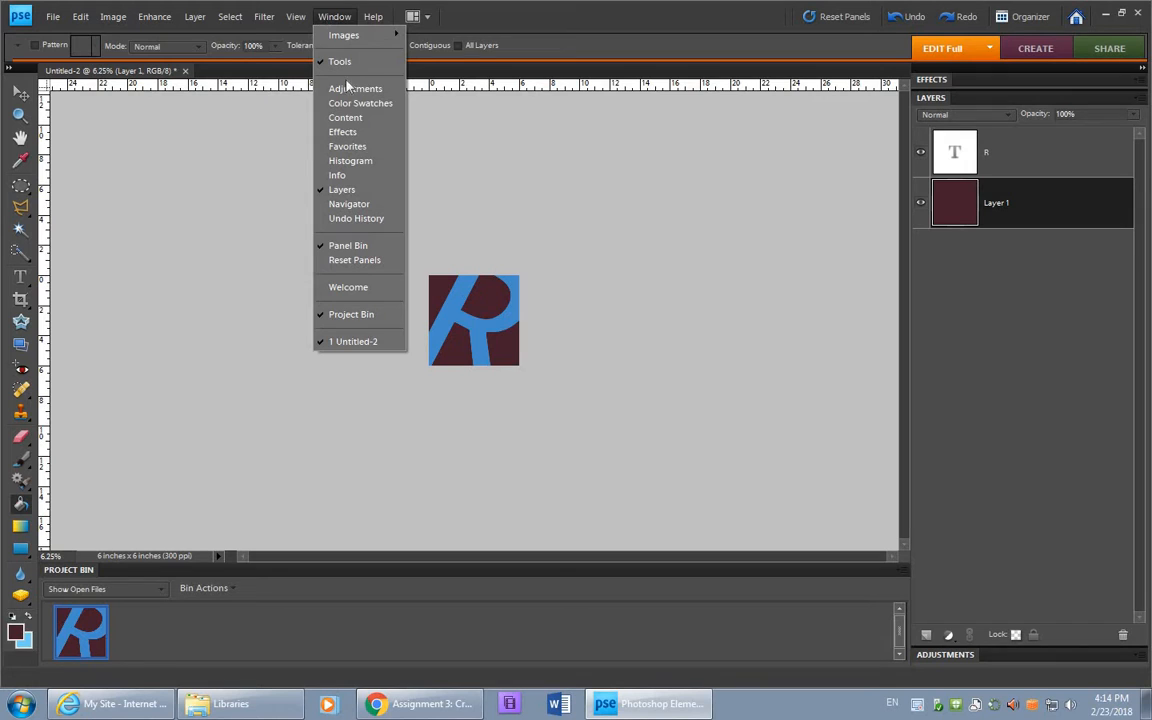
left_click(352, 103)
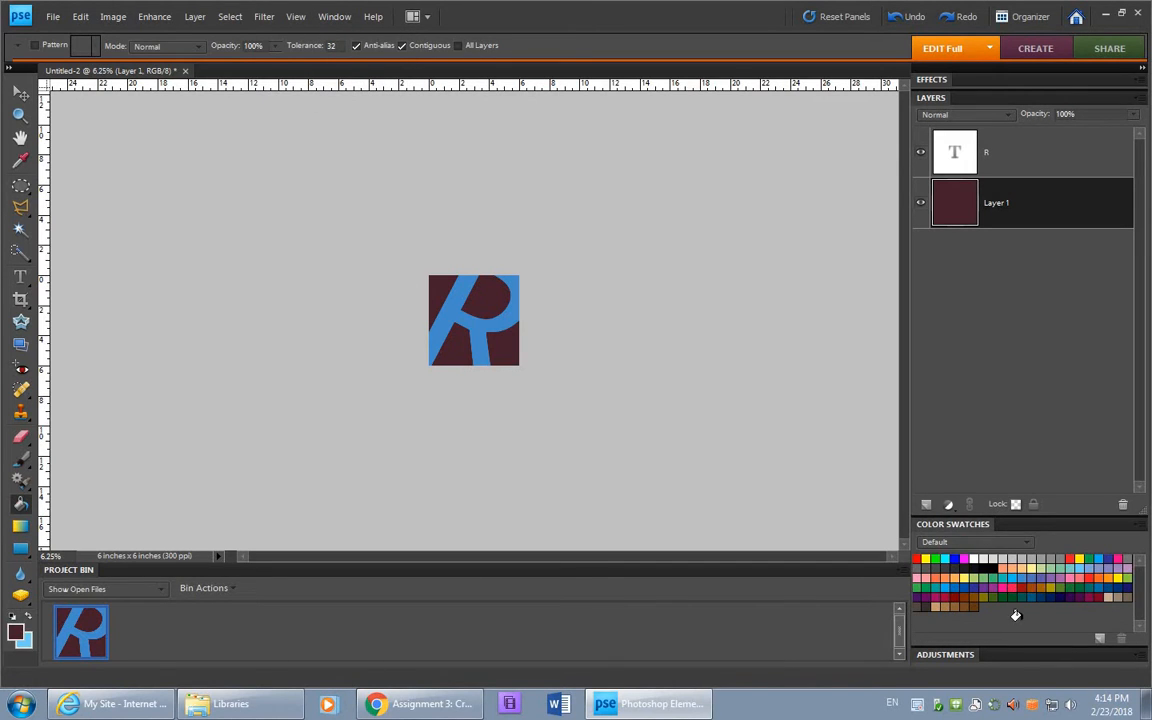
left_click(1100, 640)
left_click(20, 162)
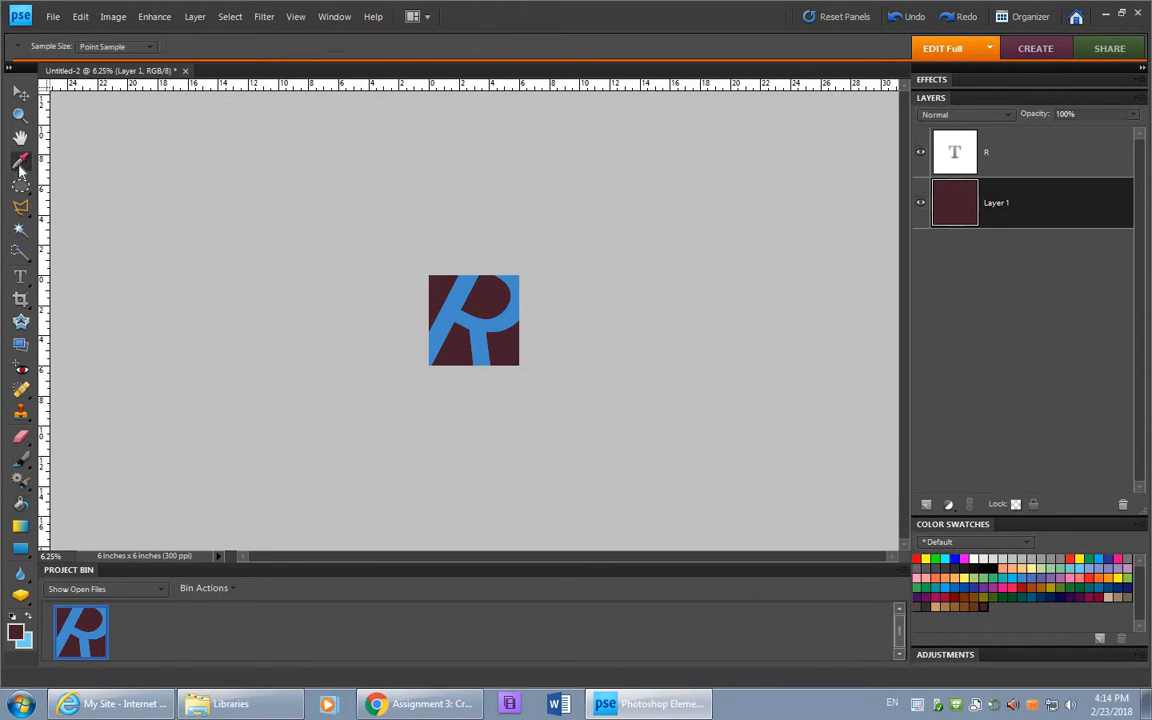
left_click(457, 290)
left_click(1099, 639)
Step: Change the letter R's text colour to white (ffffff)
key("v")
left_click(433, 317)
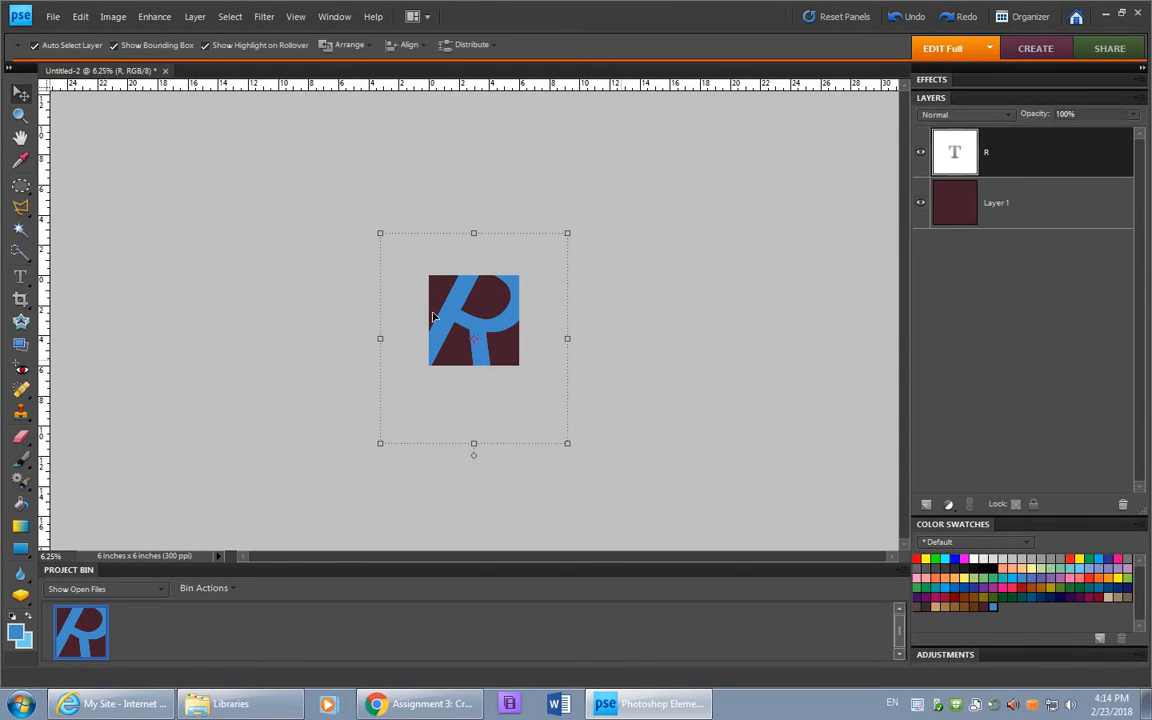
double_click(470, 318)
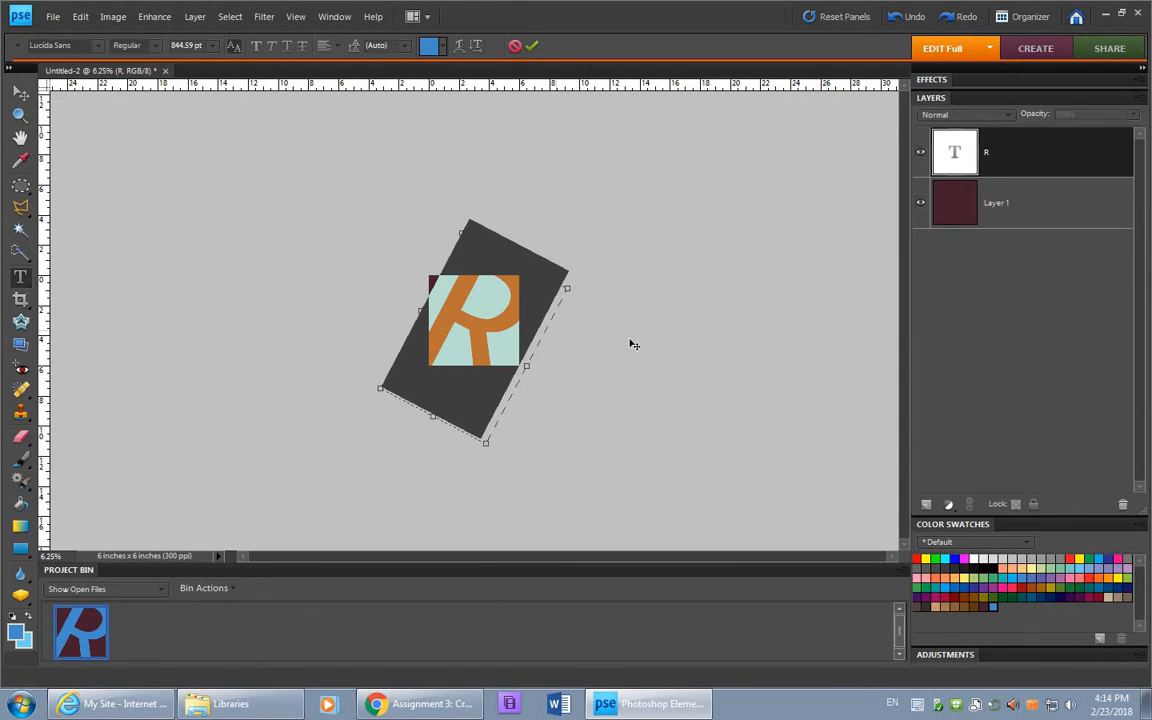
left_click(21, 92)
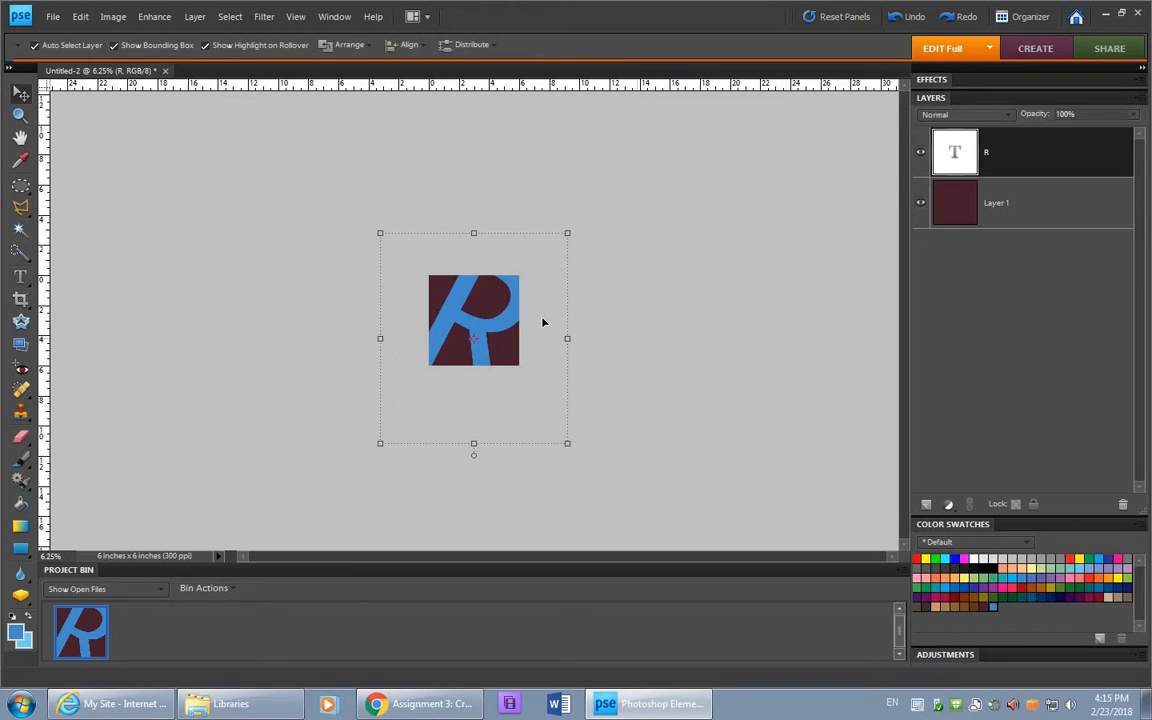
double_click(500, 330)
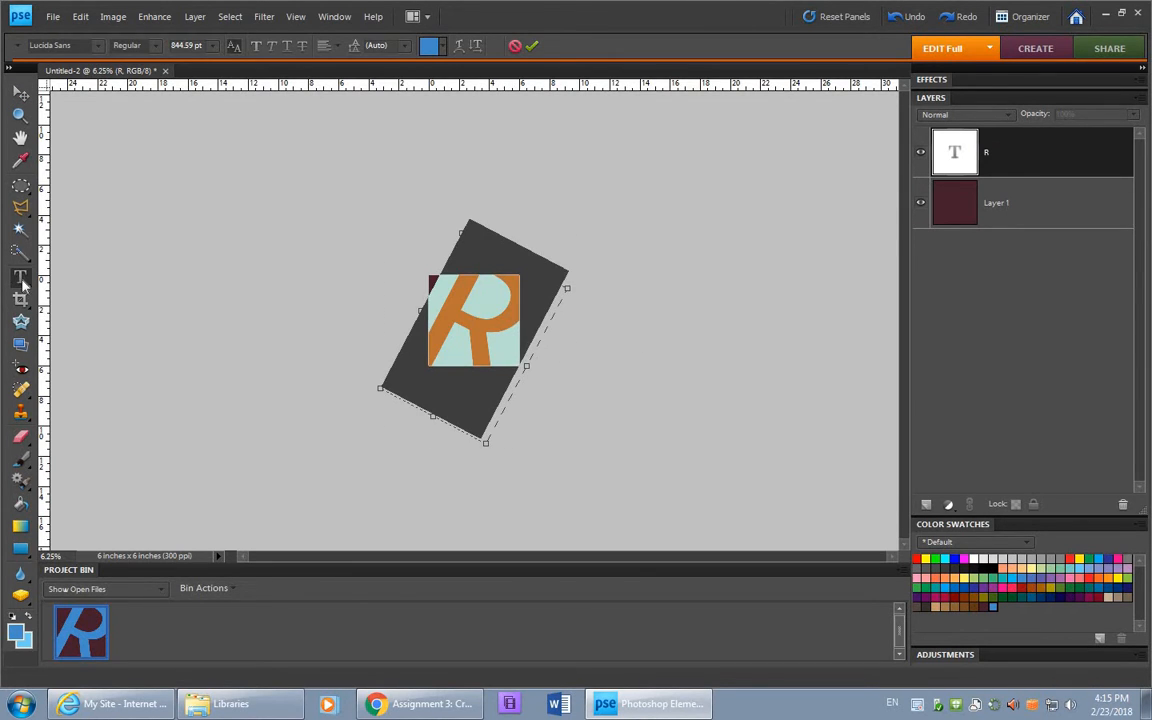
left_click(437, 49)
left_click_drag(458, 218, 378, 196)
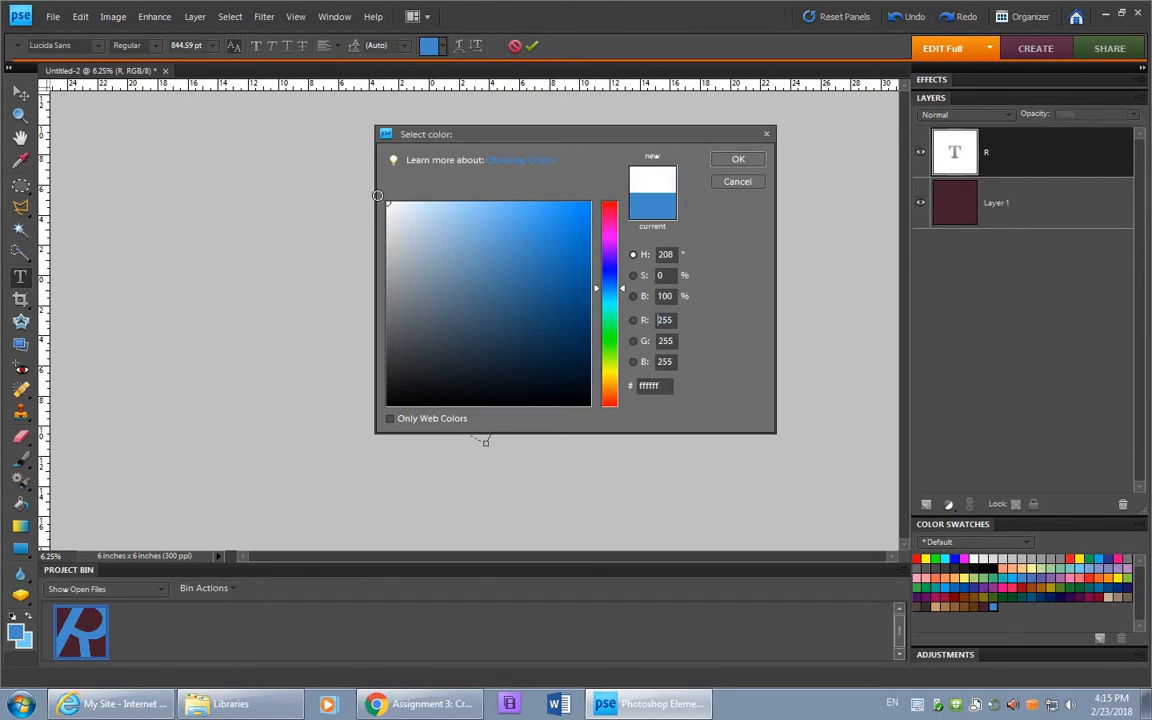
left_click(737, 159)
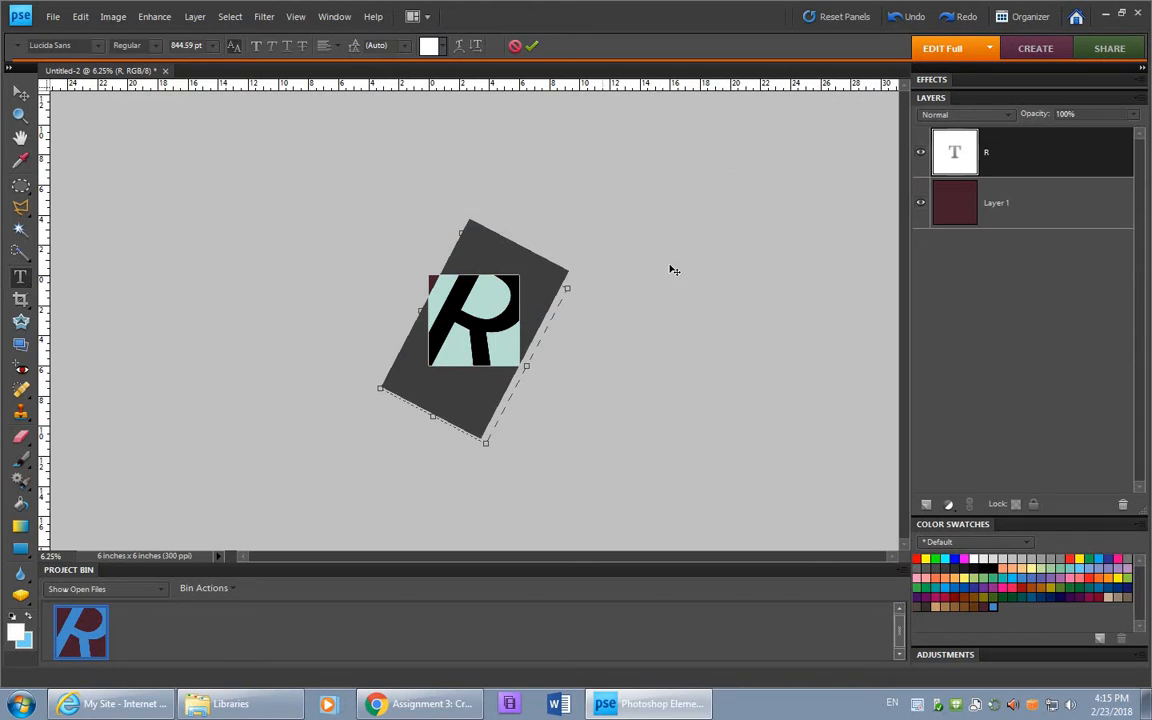
key("ctrl+Return")
Step: Reposition the R so its bowl lies inside the canvas while its upper corner, left stem and lower legs are cropped
key("ctrl+space")
left_click_drag(405, 248, 573, 398)
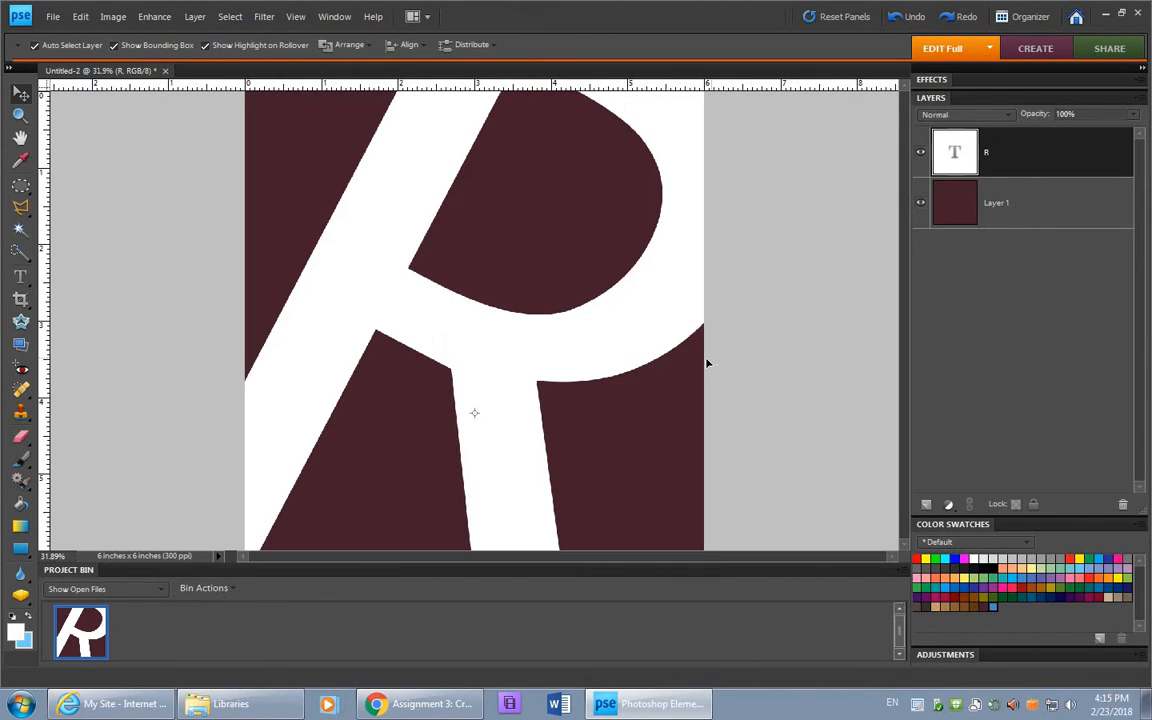
key("ctrl+minus")
key("ctrl+minus")
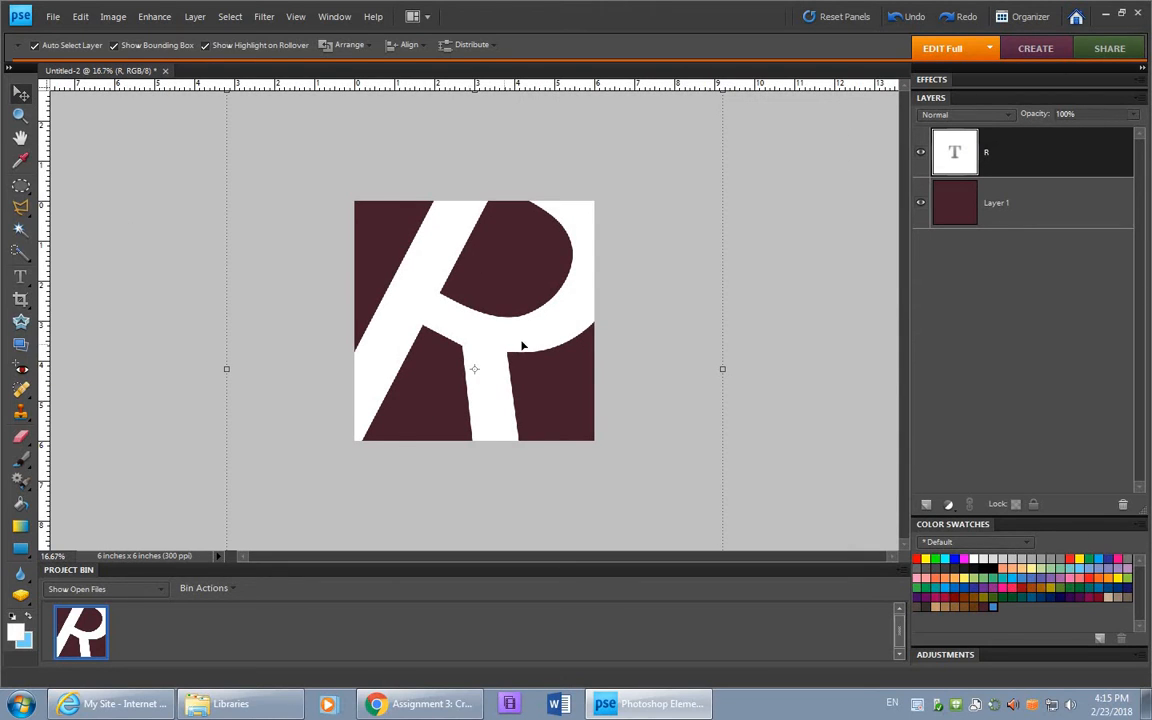
left_click_drag(521, 345, 512, 343)
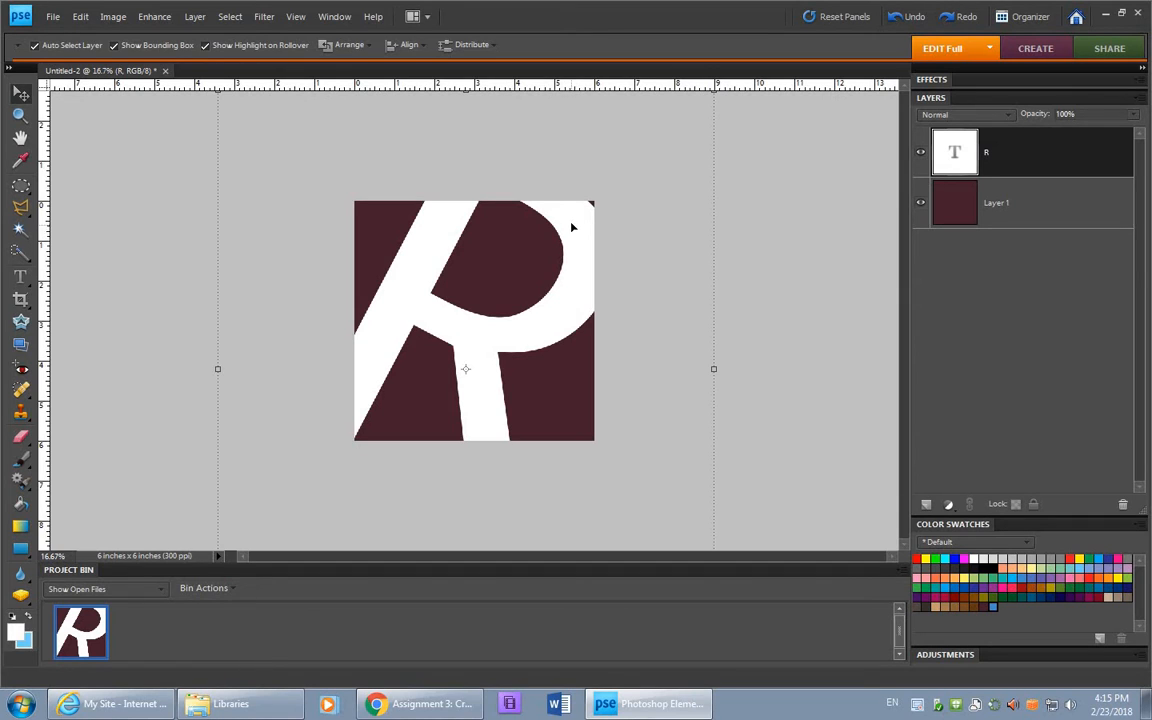
mouse_move(570, 226)
left_mouse_down()
mouse_move(572, 240)
mouse_move(571, 206)
mouse_move(571, 242)
left_mouse_up()
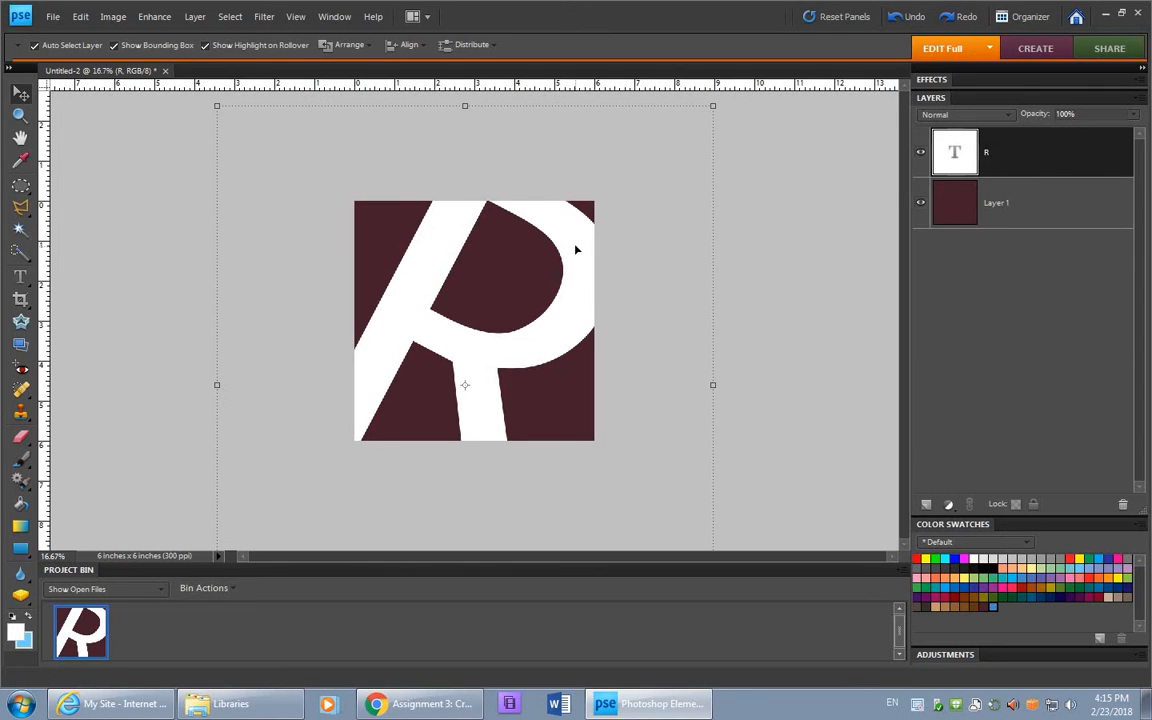
left_click_drag(576, 244, 599, 249)
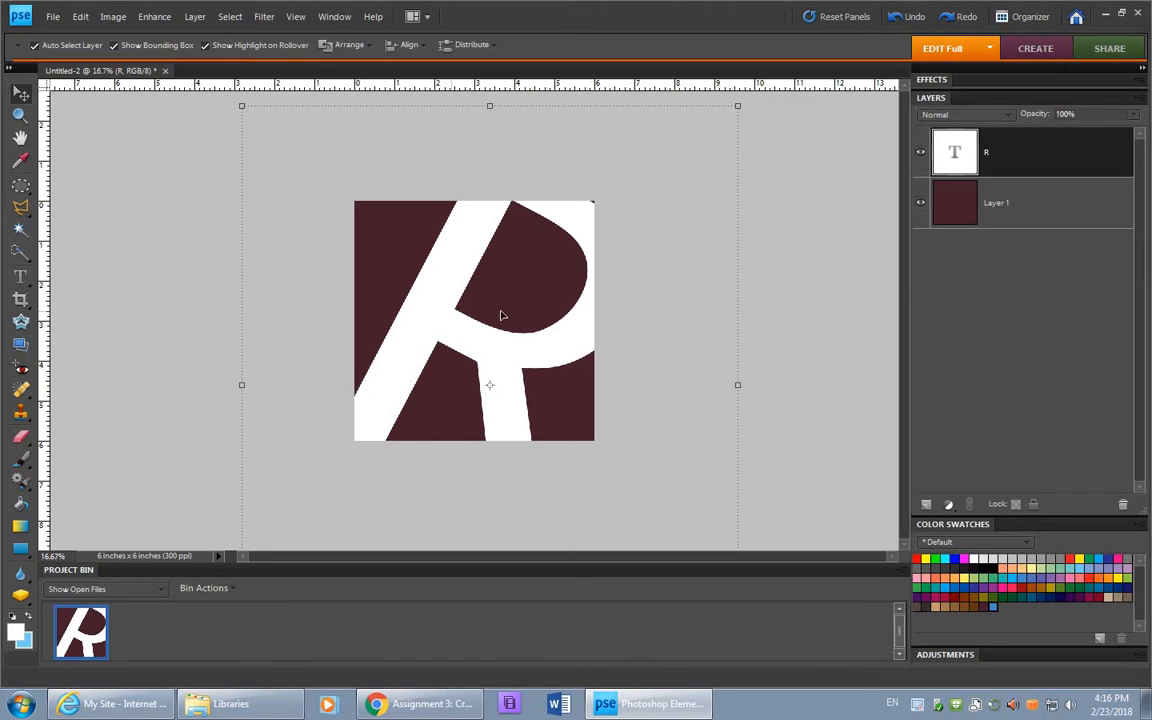
left_click_drag(470, 237, 427, 242)
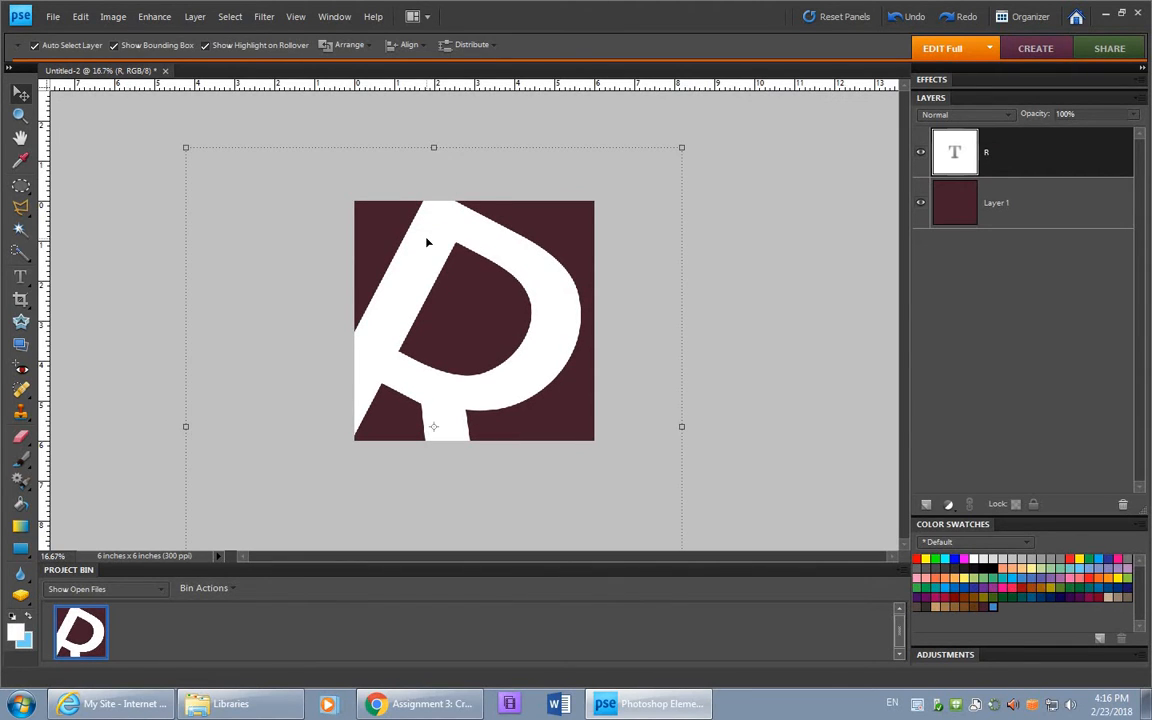
Step: Nudge the R slightly upward and move it back down until its upper corner sits inside the canvas and its legs are cropped
key("Up")
key("Up")
key("Up")
key("Up")
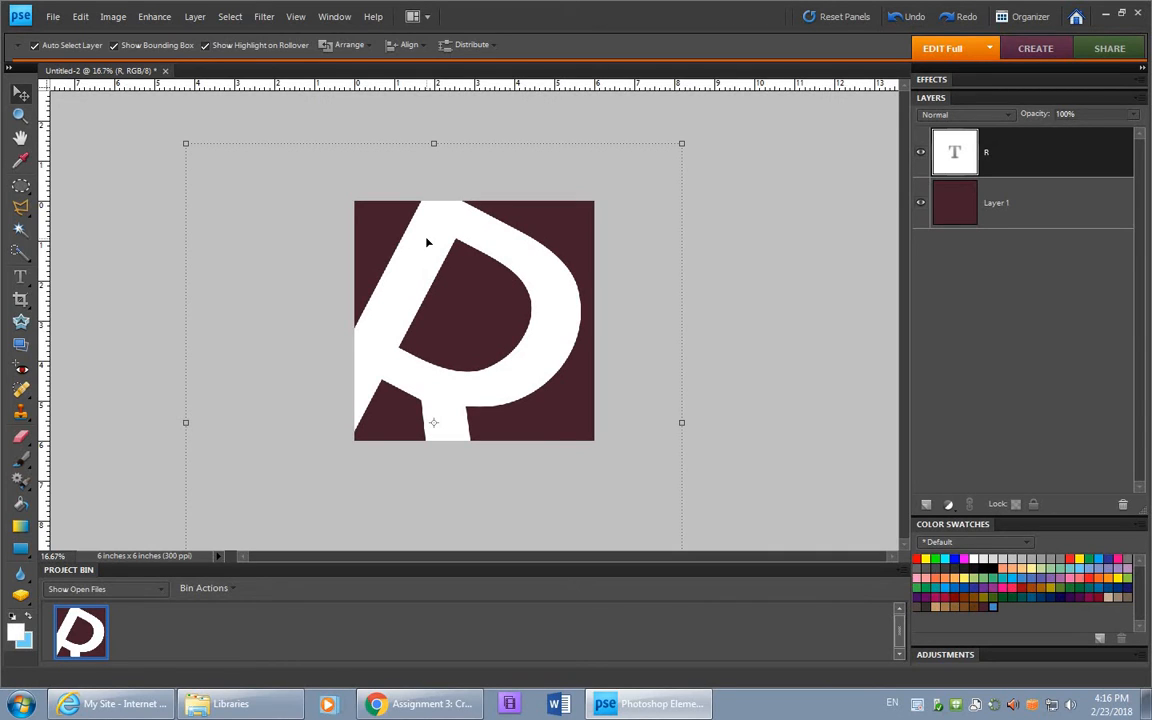
key("Up")
key("Up")
key("Up")
key("Up")
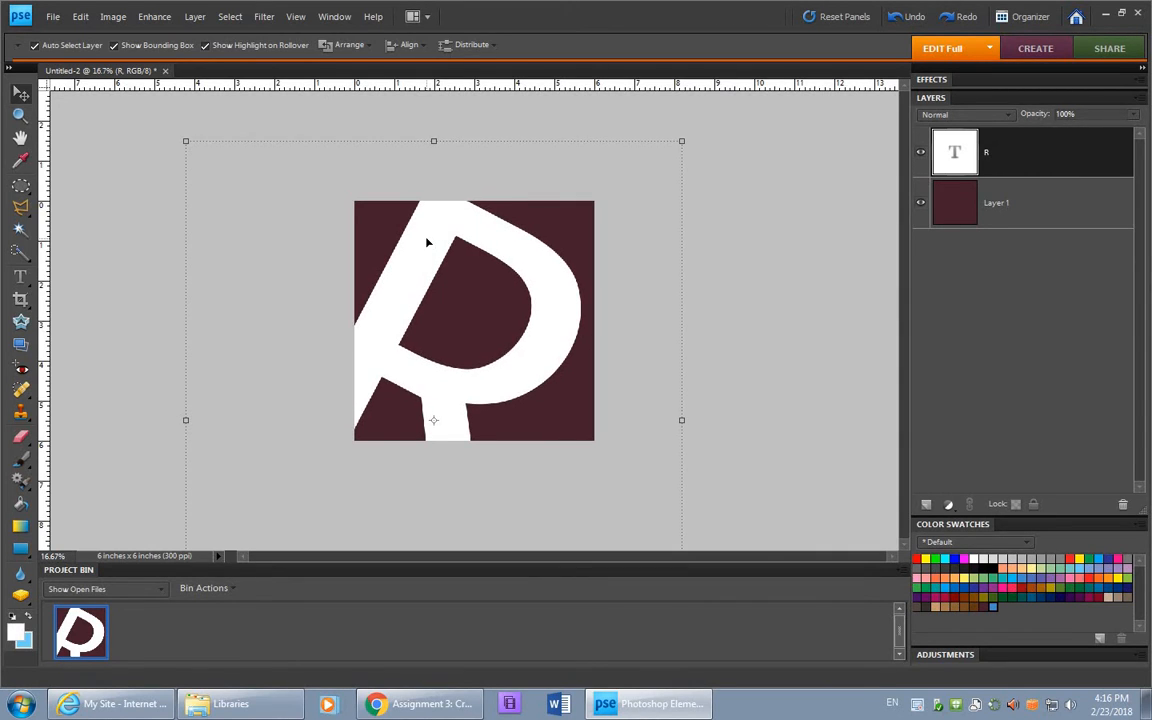
left_click_drag(420, 240, 419, 267)
left_click(706, 328)
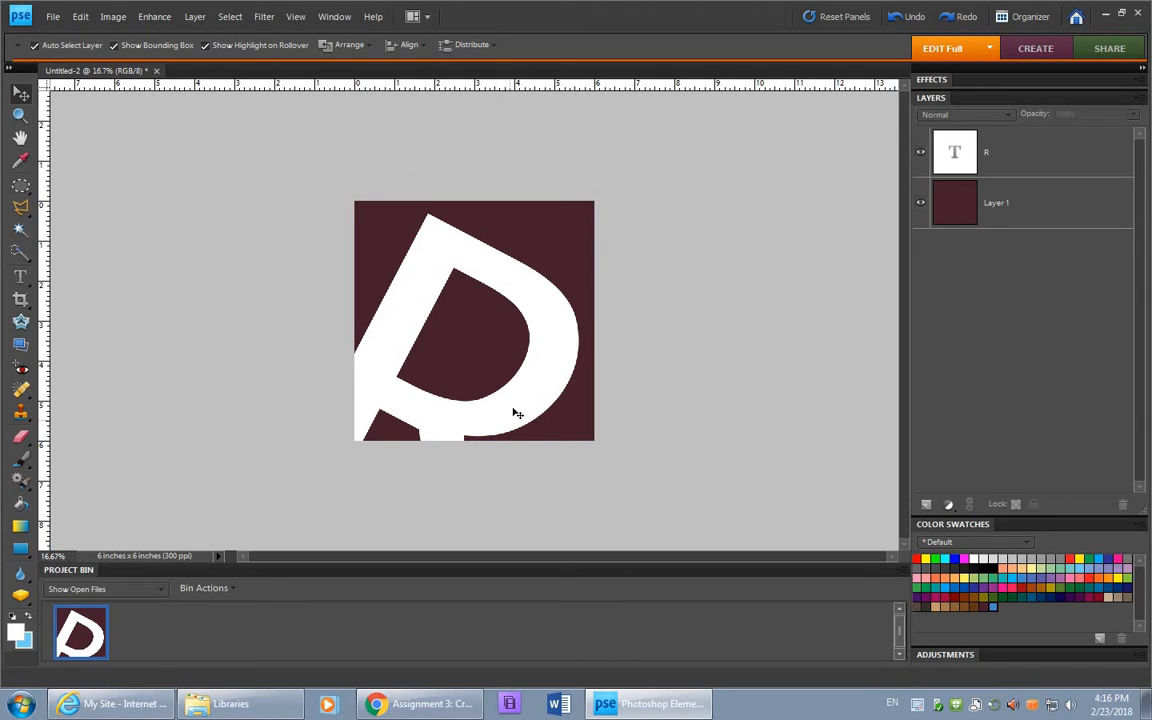
Step: Enlarge the R proportionally to about 111.8% and reposition it so all four canvas edges crop the letter
left_click(432, 292)
left_click_drag(181, 172, 150, 108)
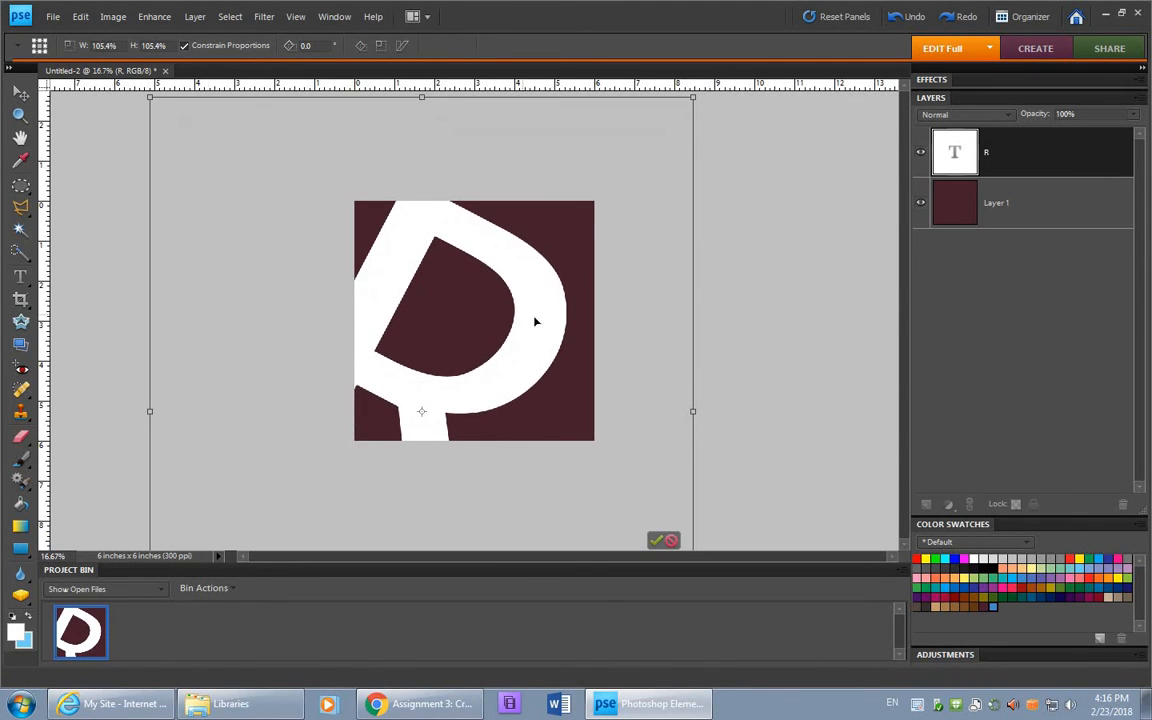
left_click_drag(535, 321, 543, 342)
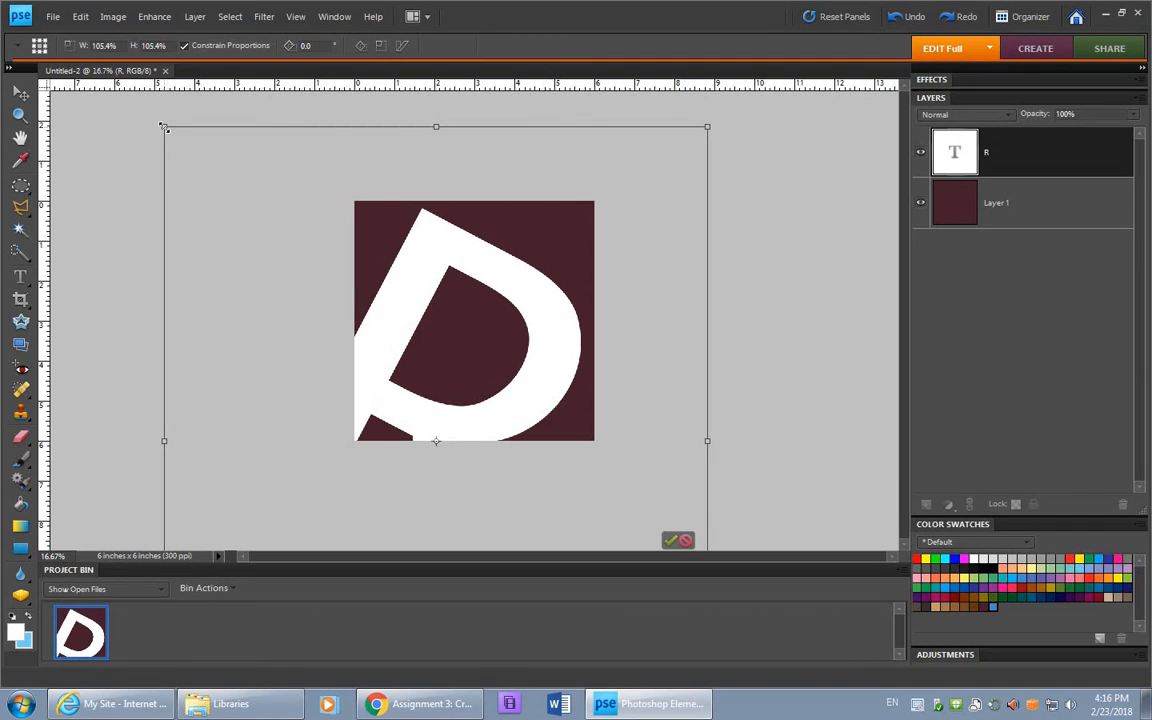
left_click_drag(161, 120, 104, 84)
left_click_drag(554, 366, 563, 384)
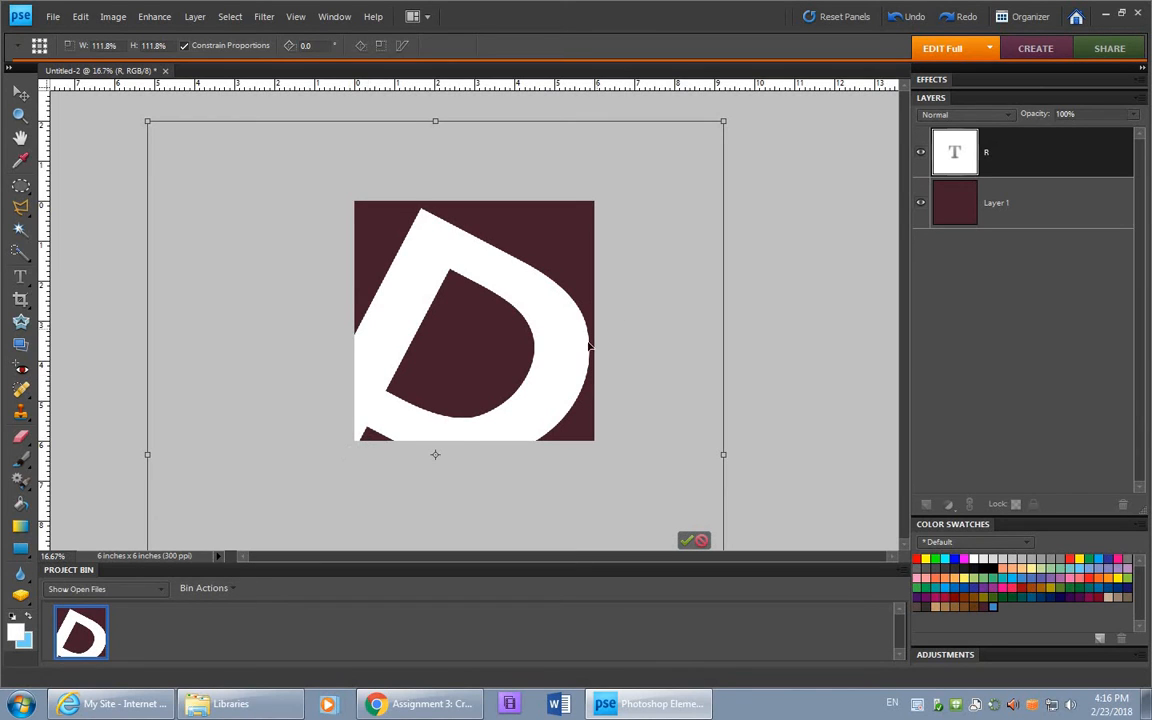
left_click_drag(558, 355, 577, 291)
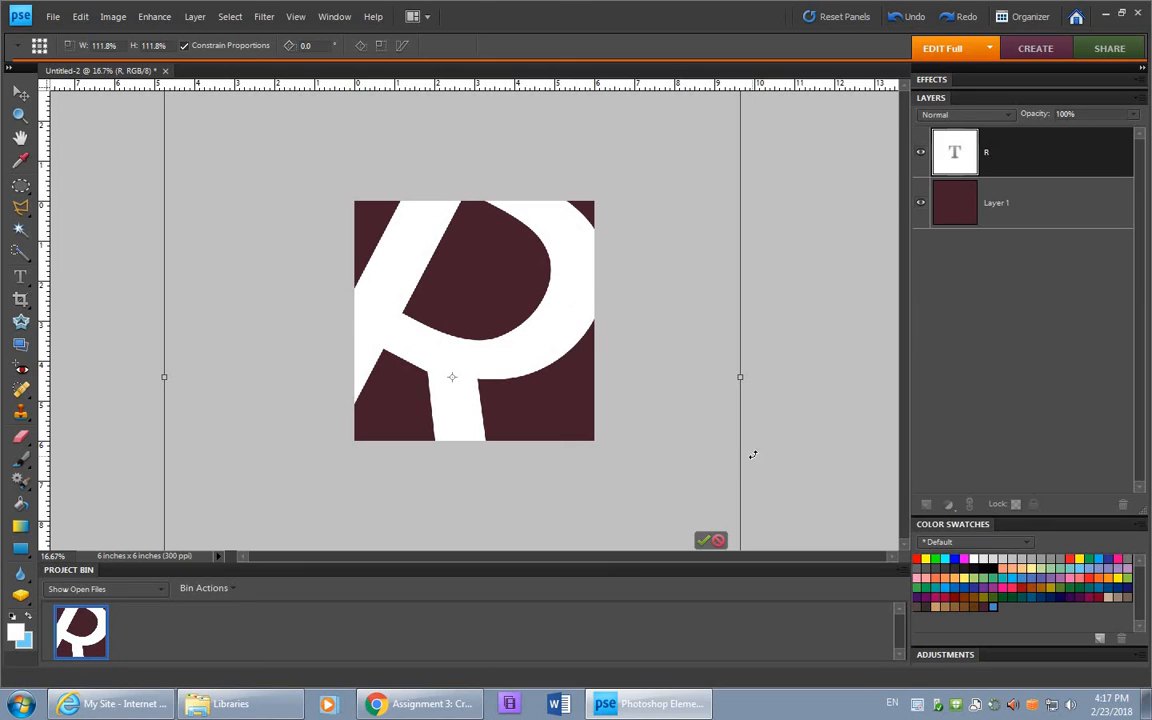